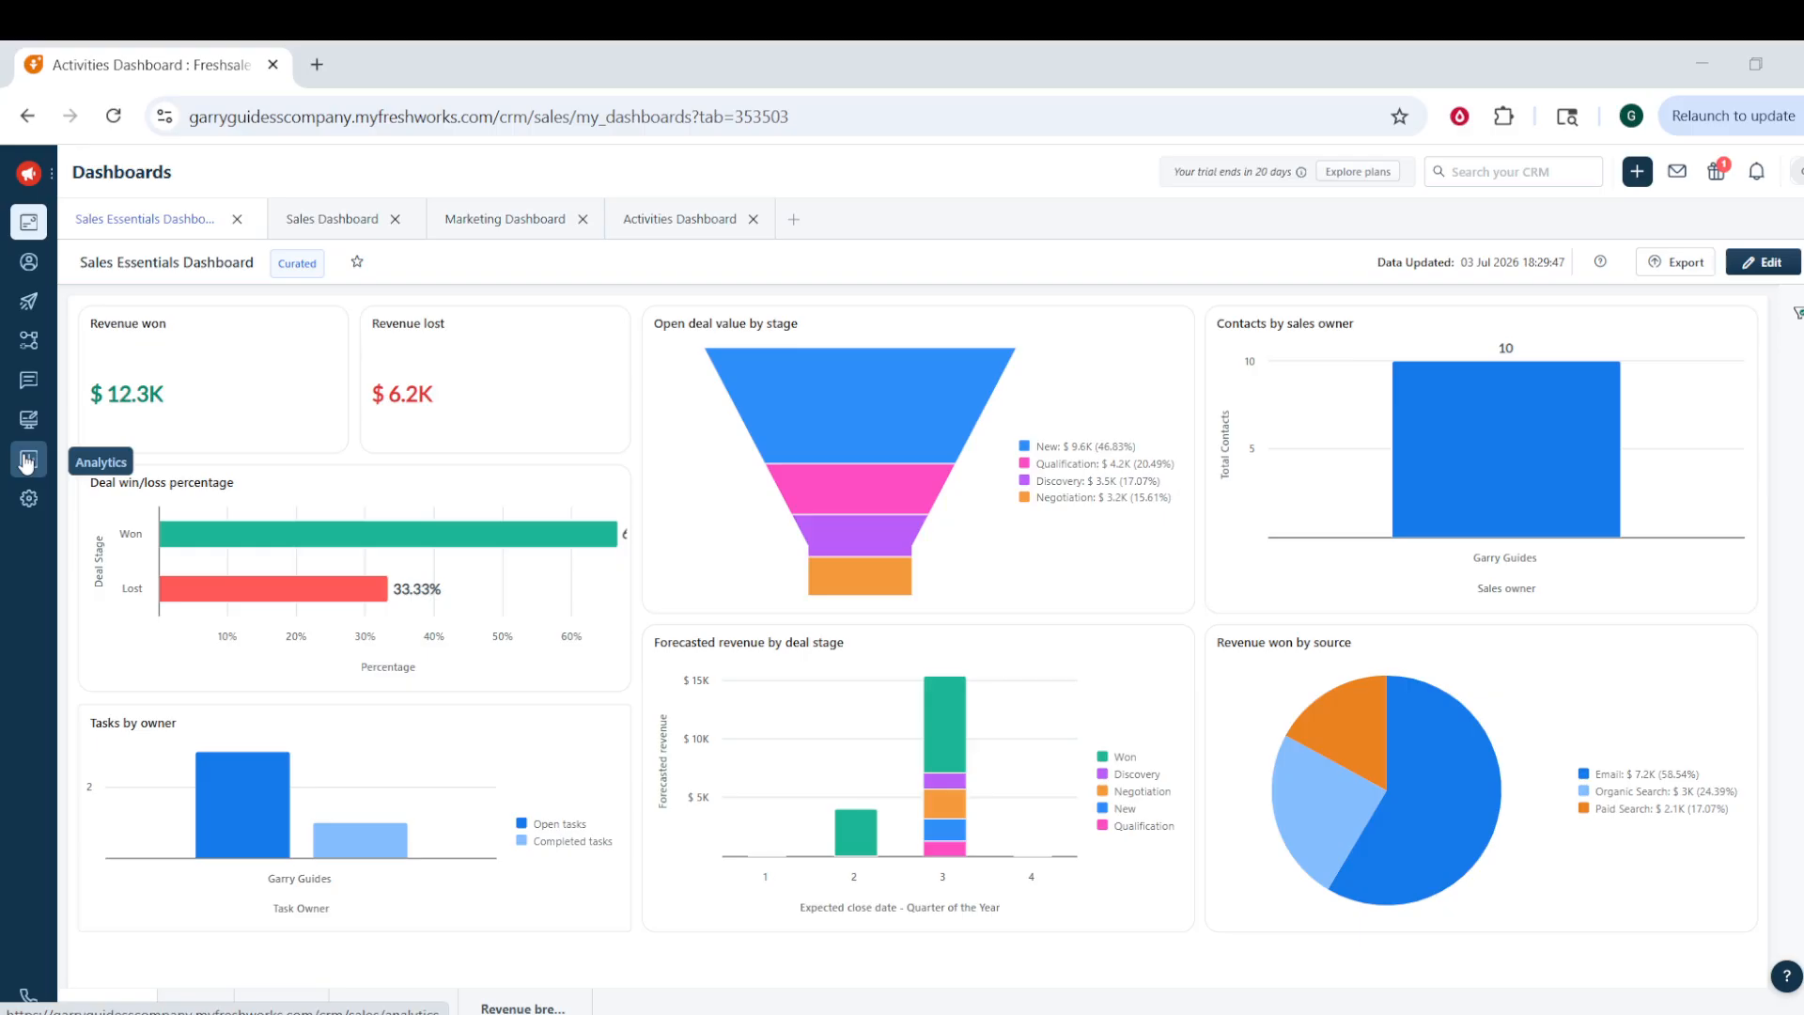
Step: Start a new report in Analytics and show the Deals templates in the widget gallery
{"action": "left_click", "coordinate": [26, 460]}
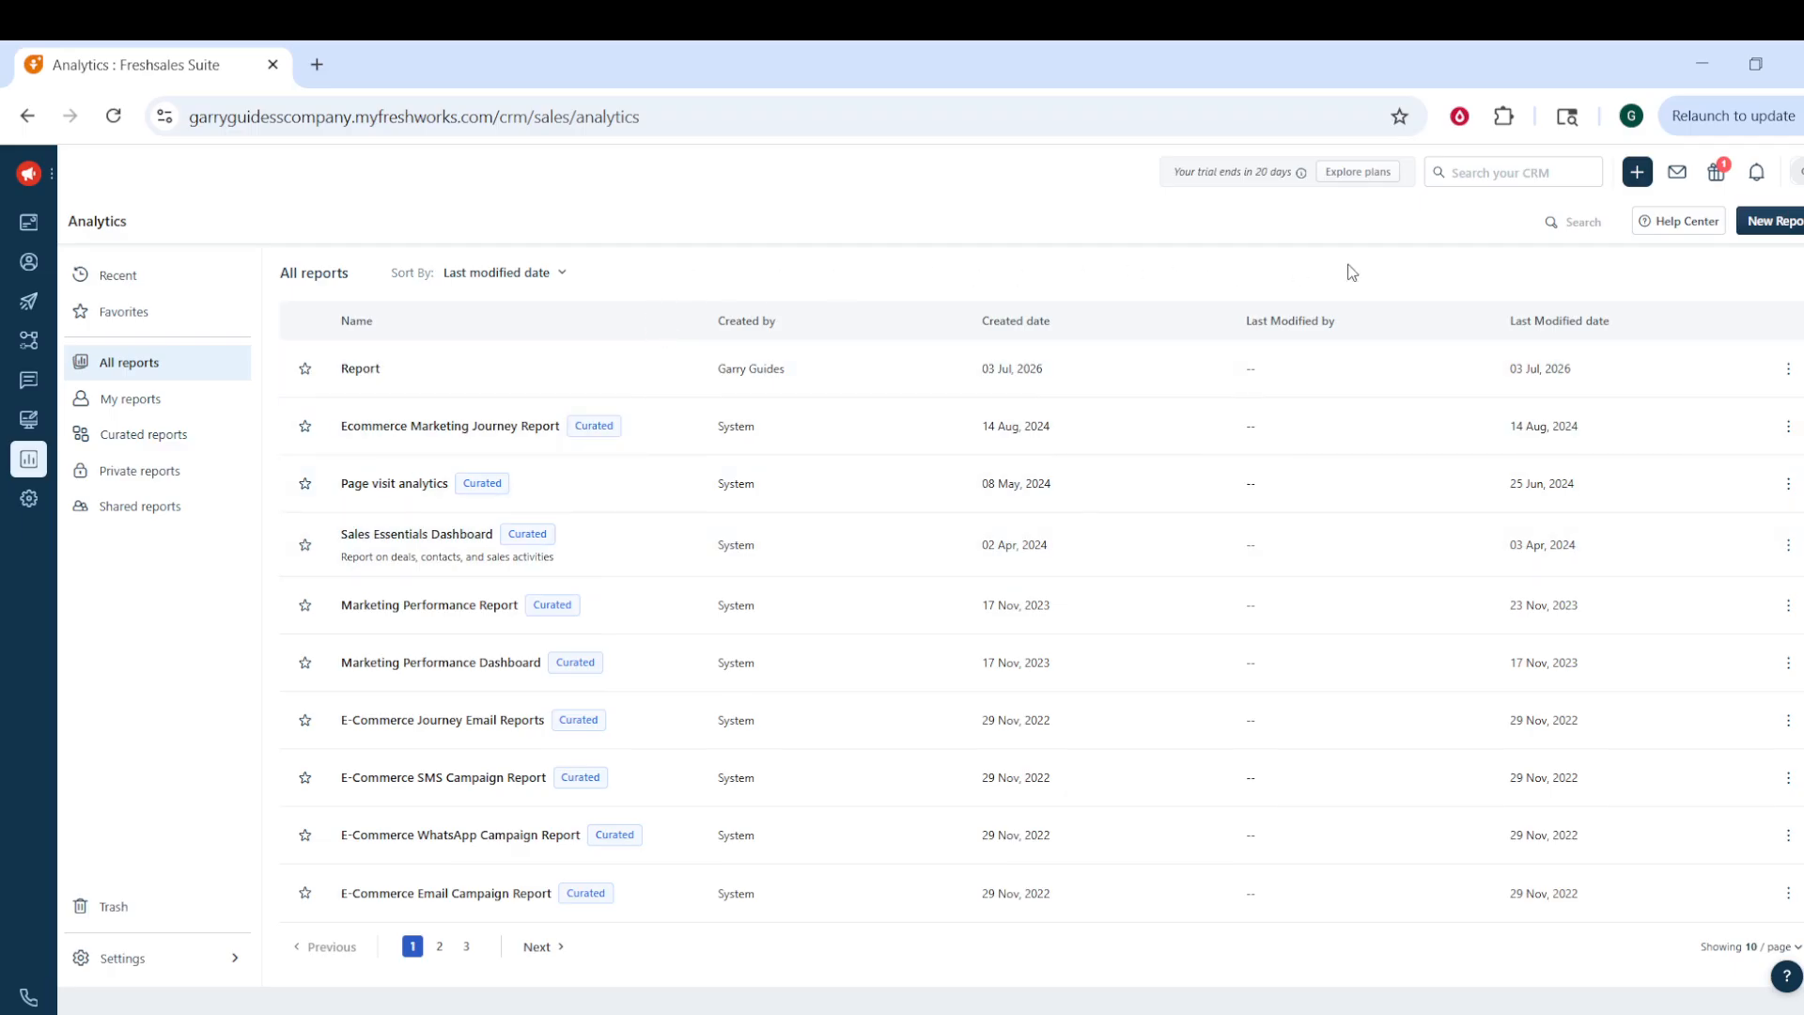
{"action": "left_click", "coordinate": [1780, 222]}
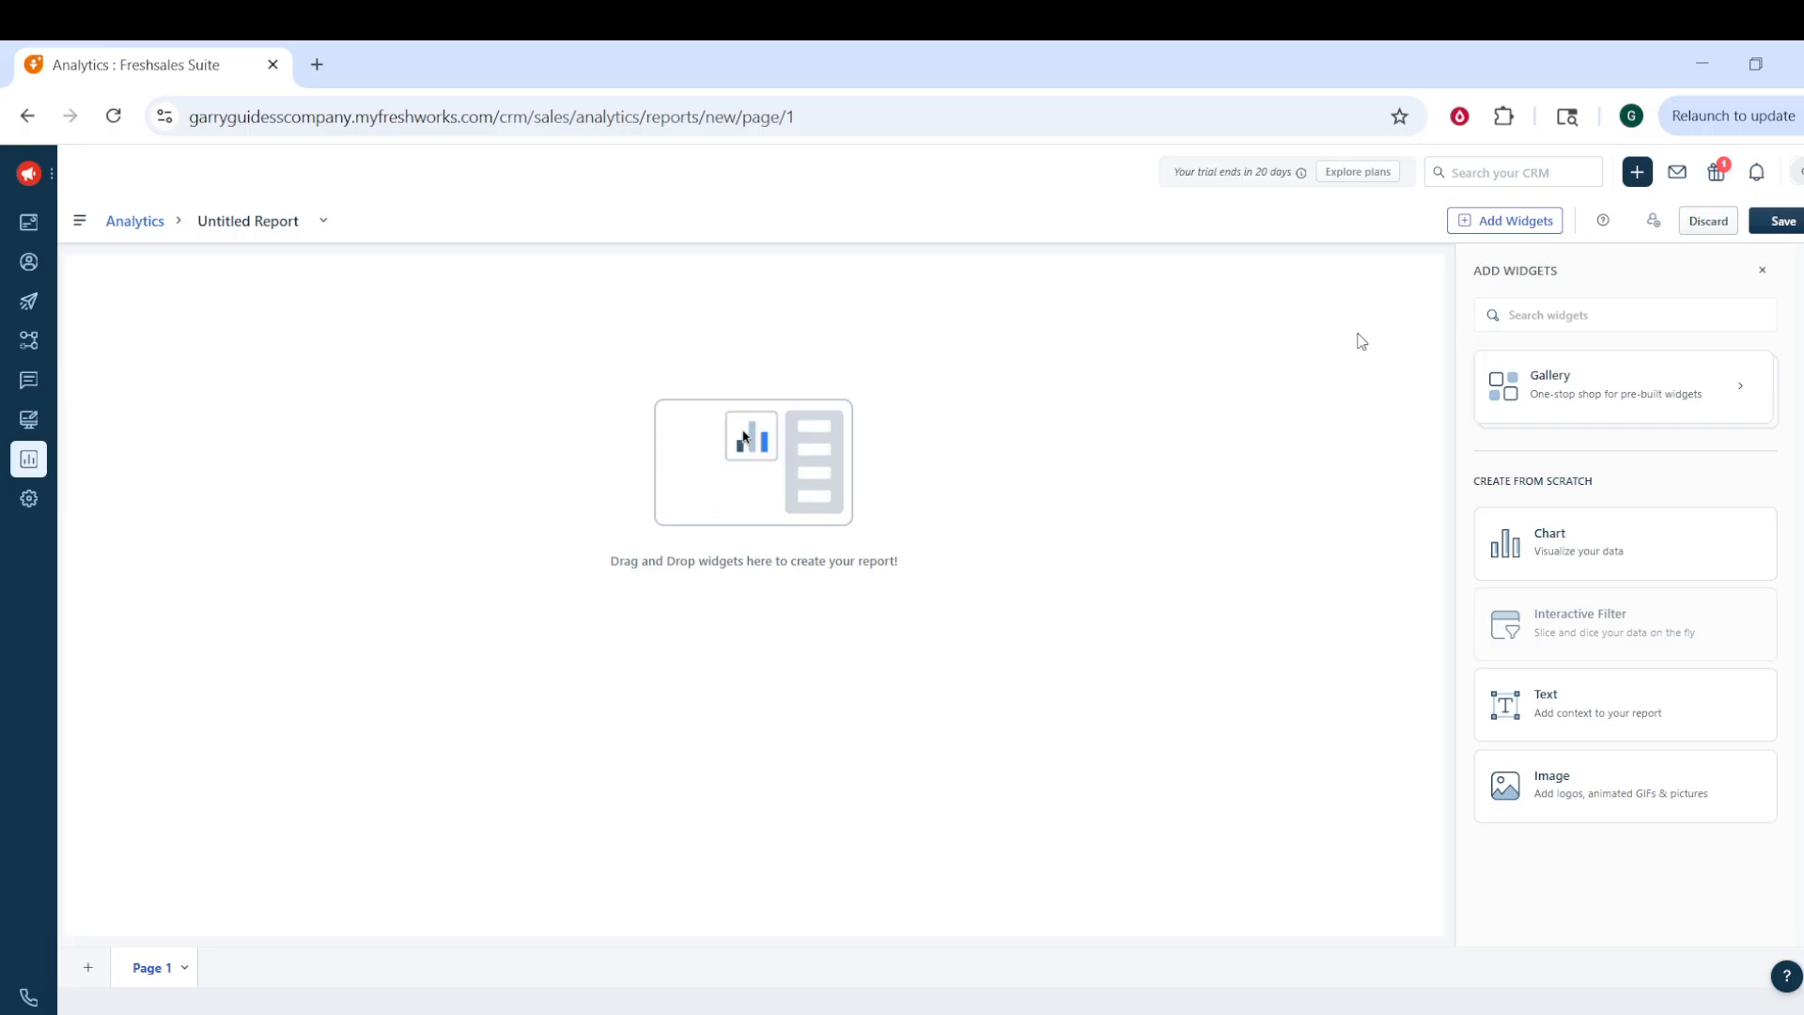
{"action": "left_click", "coordinate": [1559, 388]}
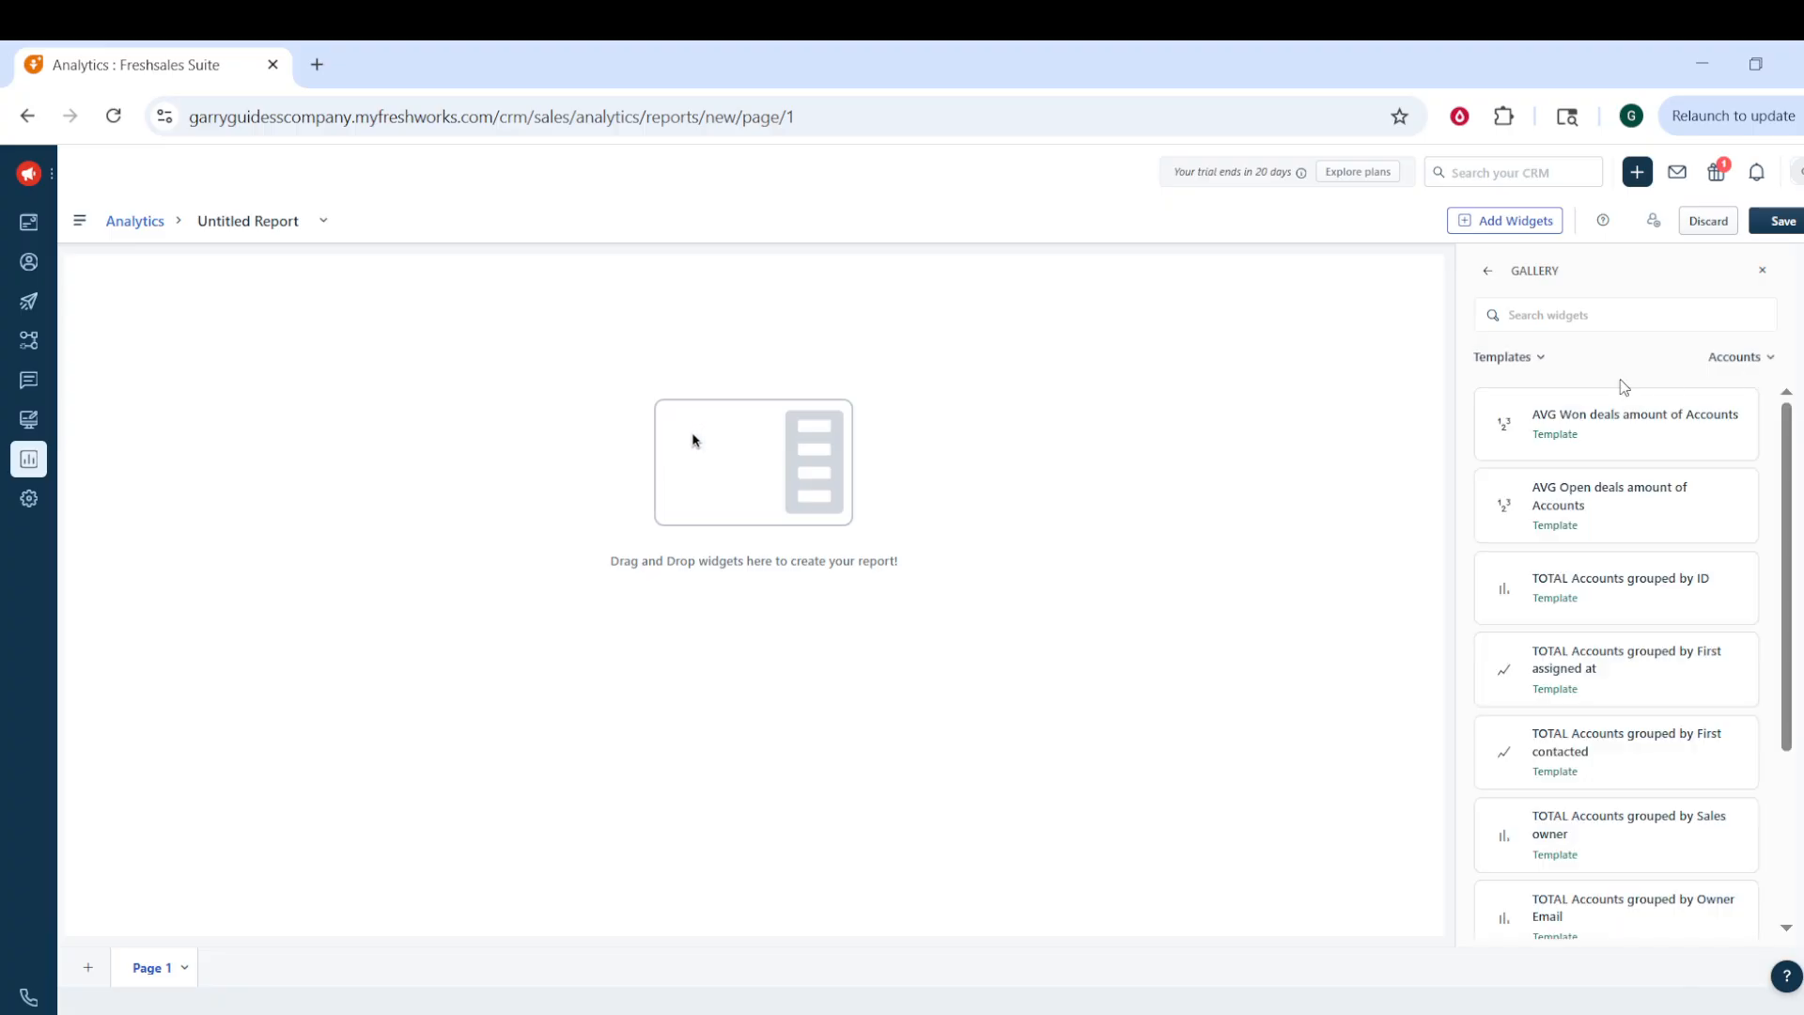
{"action": "left_click", "coordinate": [1745, 368]}
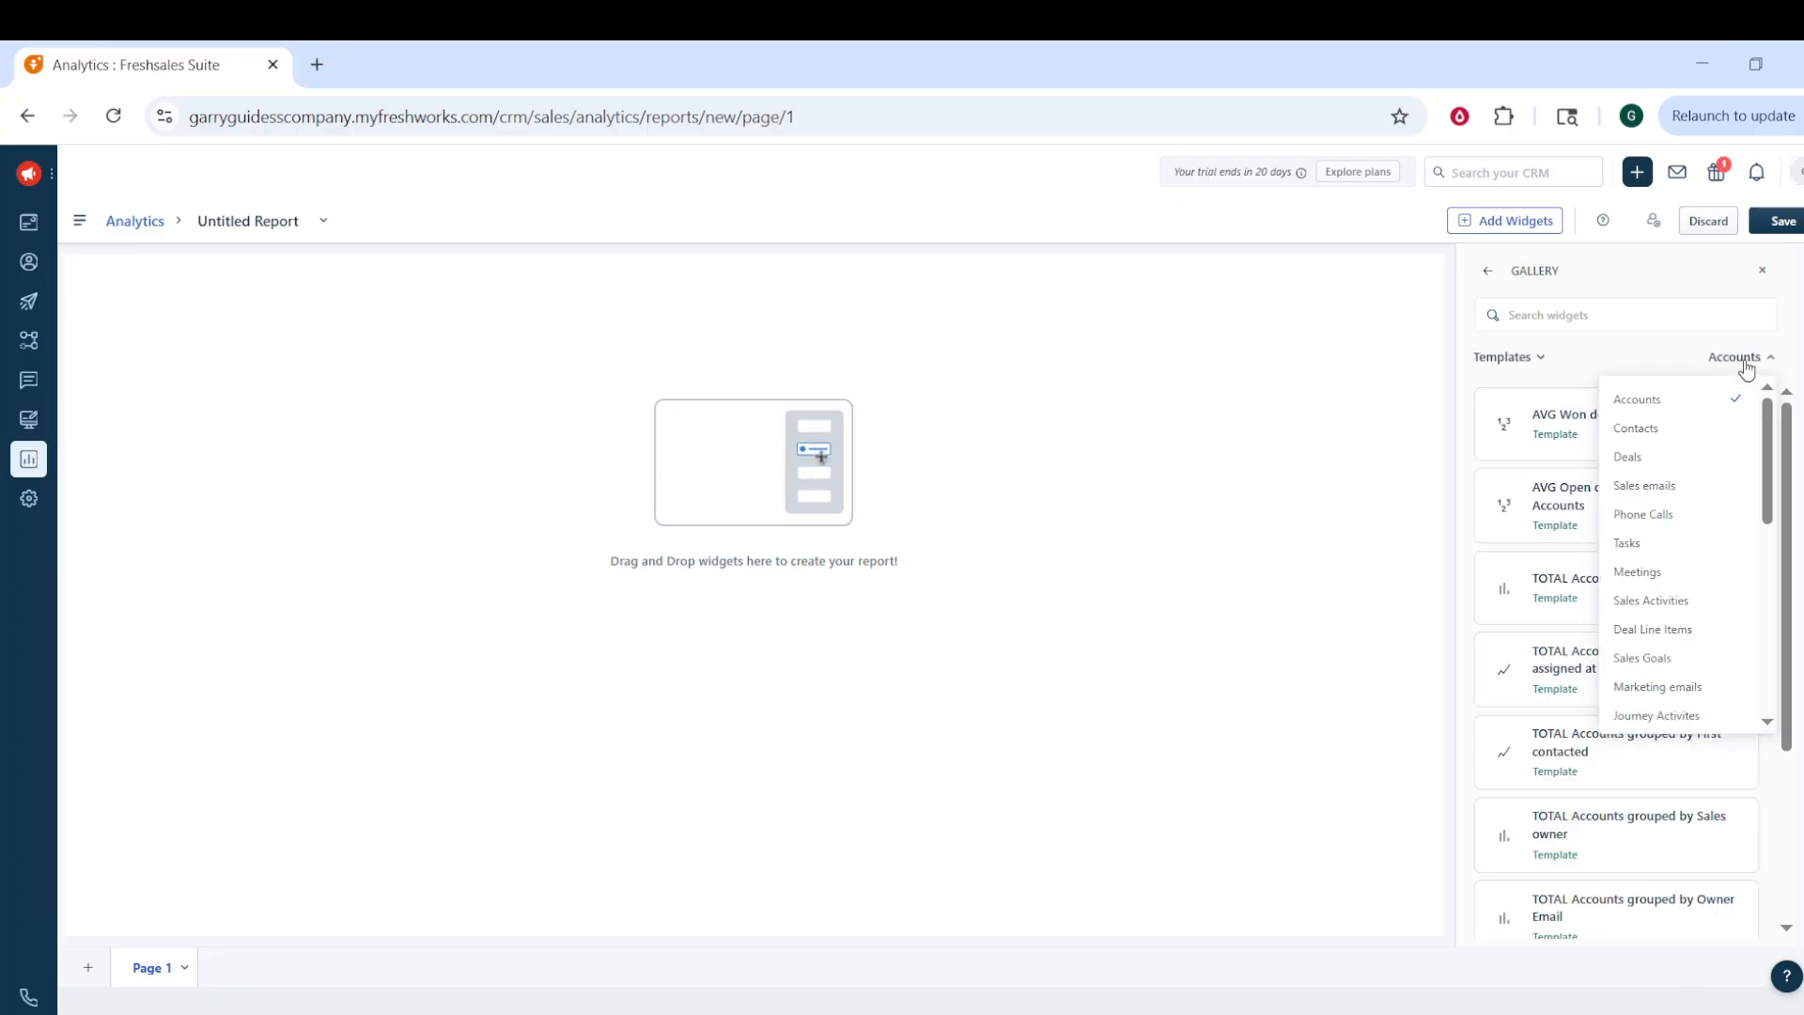
{"action": "left_click", "coordinate": [1638, 462]}
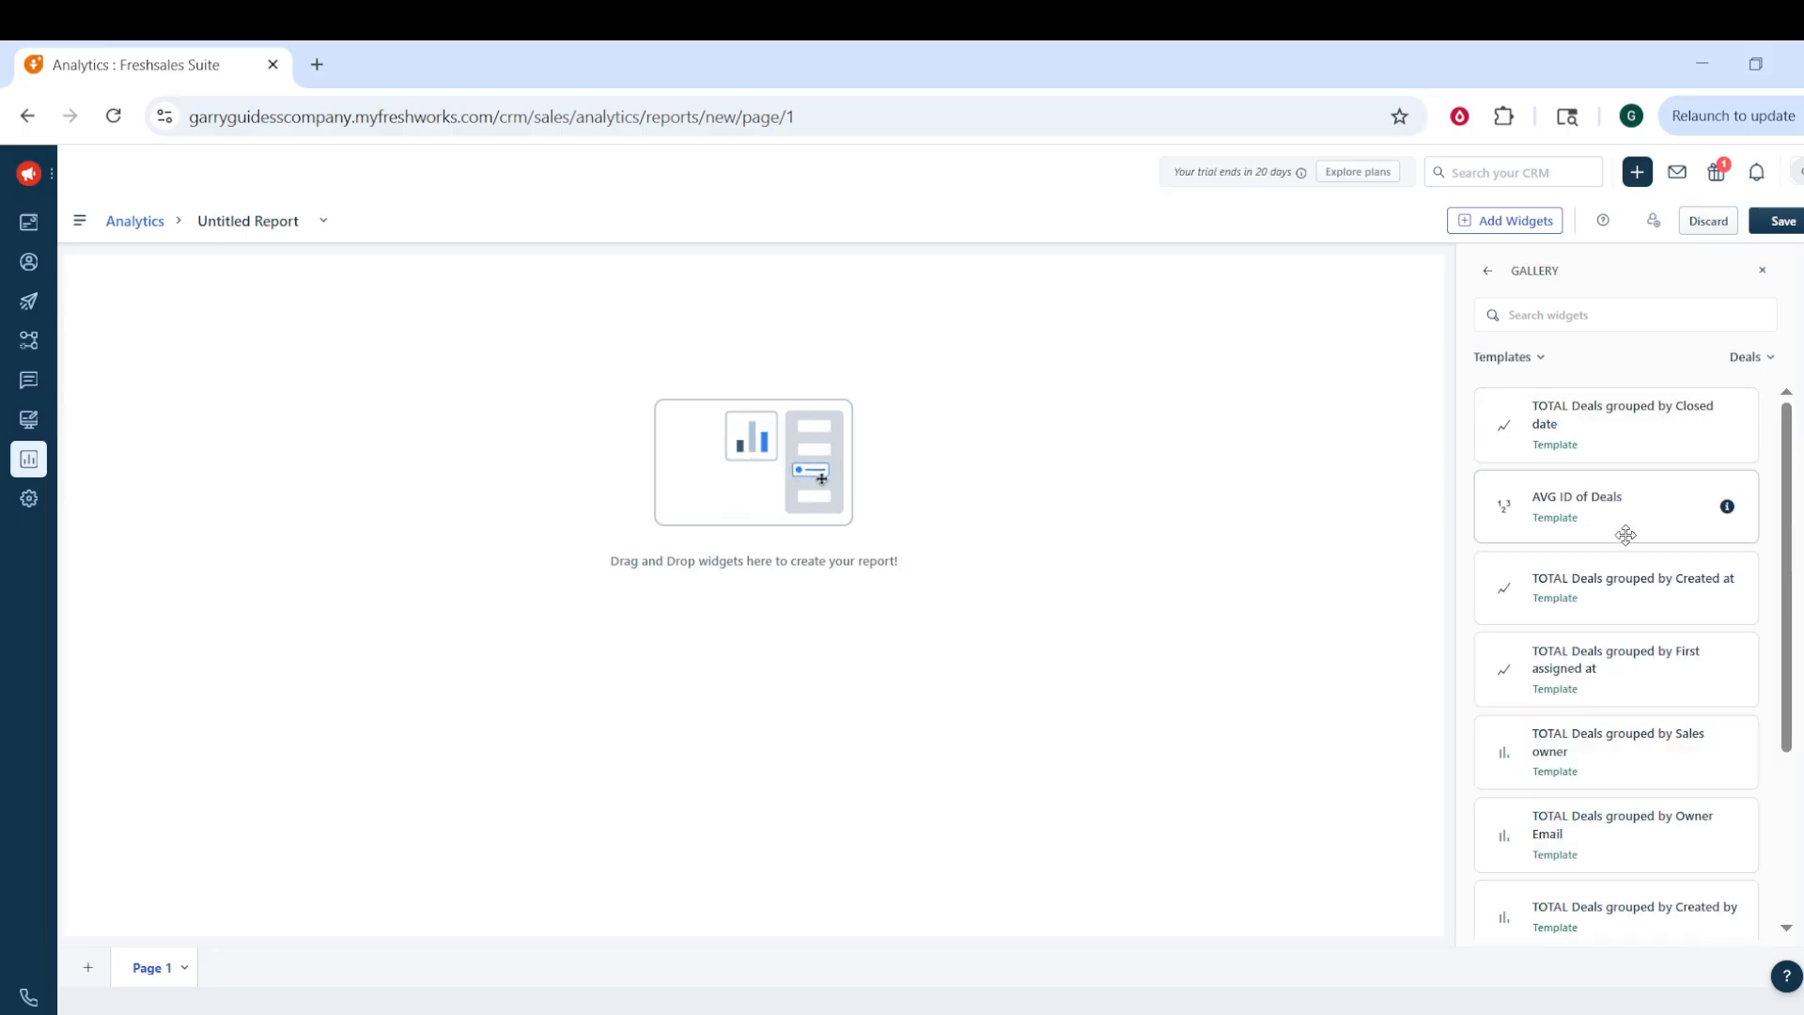
Step: Add the "TOTAL Deals grouped by Owner Email" template to the report page and position it near the middle of the canvas
{"action": "scroll", "coordinate": [1607, 556], "scroll_direction": "down", "scroll_amount": 2}
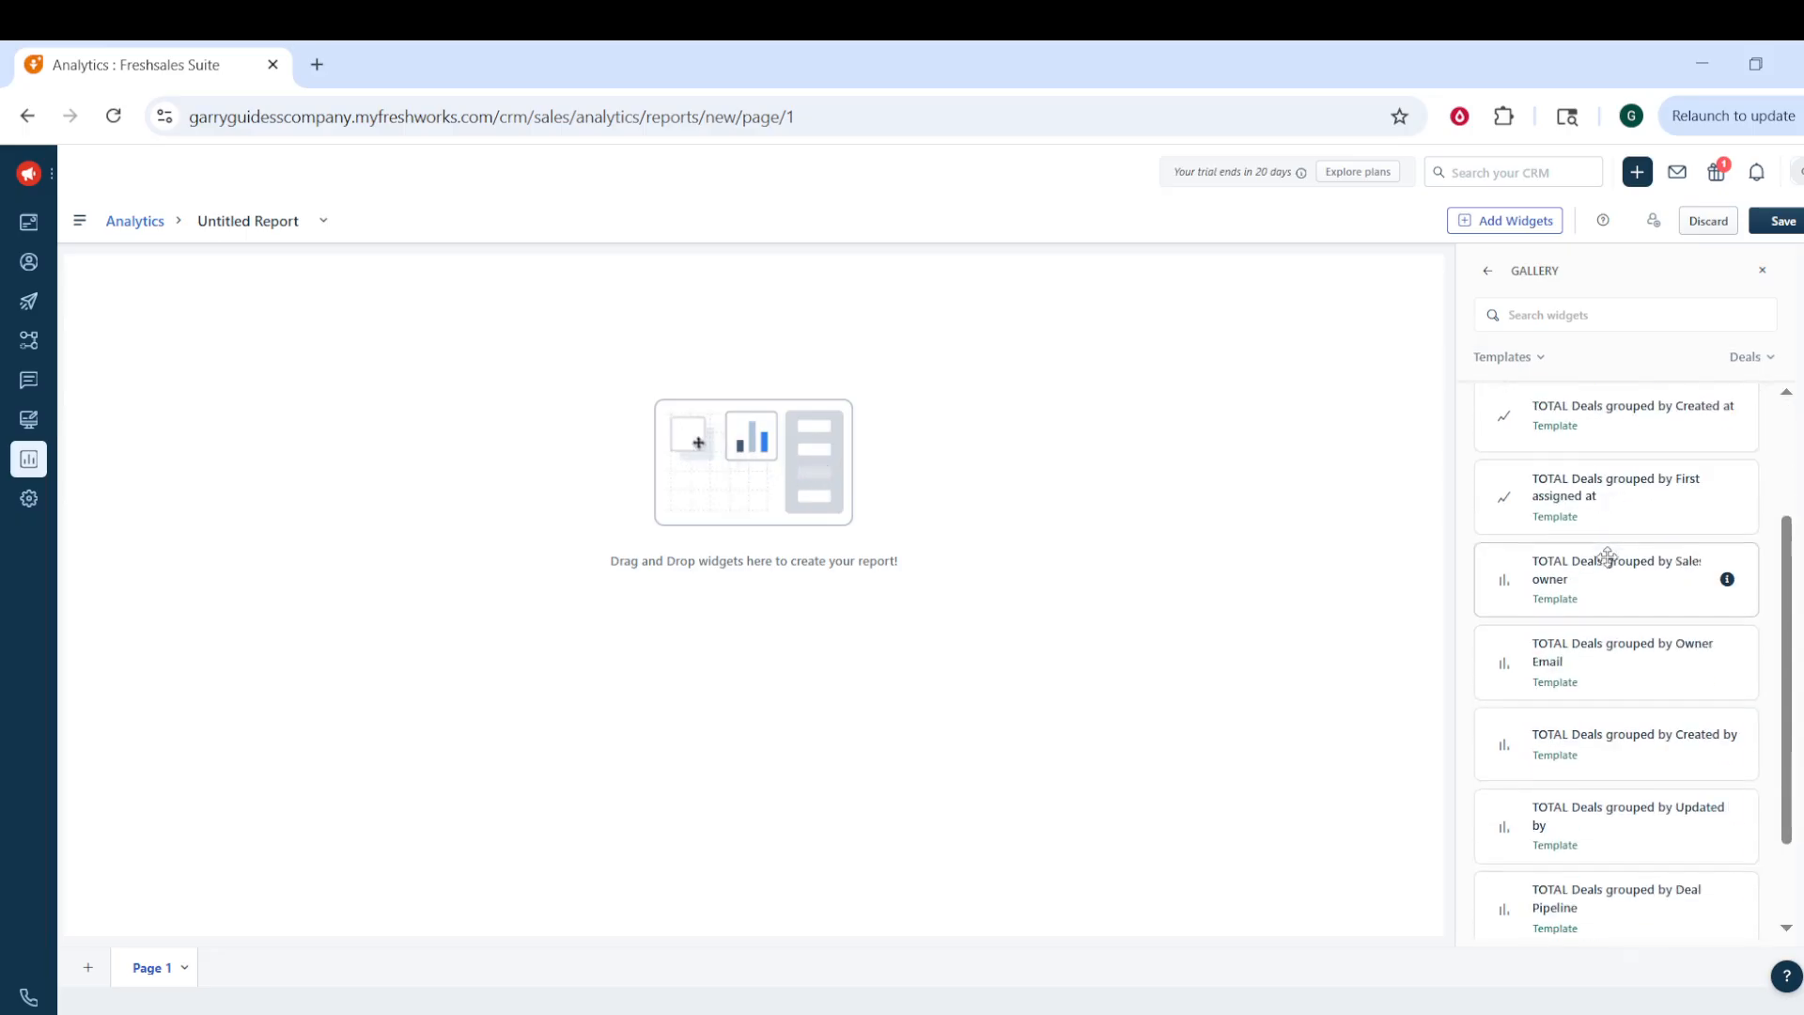
{"action": "scroll", "coordinate": [1608, 564], "scroll_direction": "down", "scroll_amount": 1}
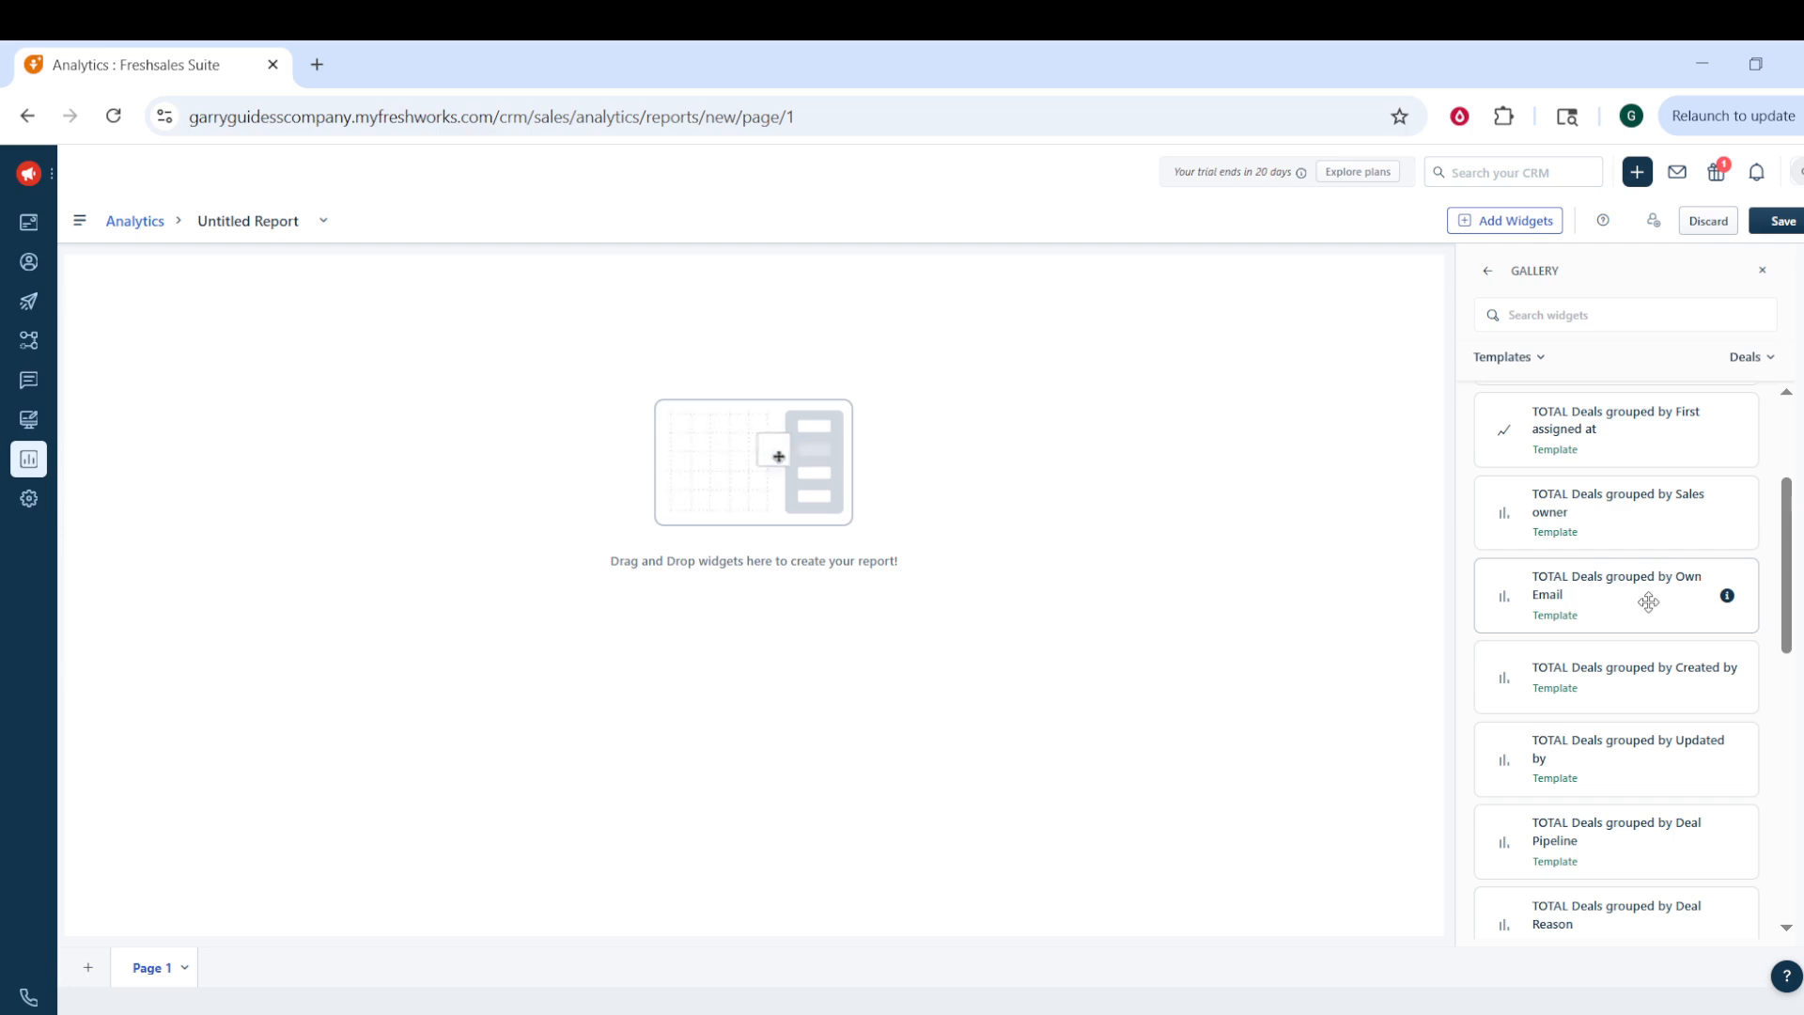
{"action": "left_click_drag", "start_coordinate": [1649, 602], "coordinate": [785, 481]}
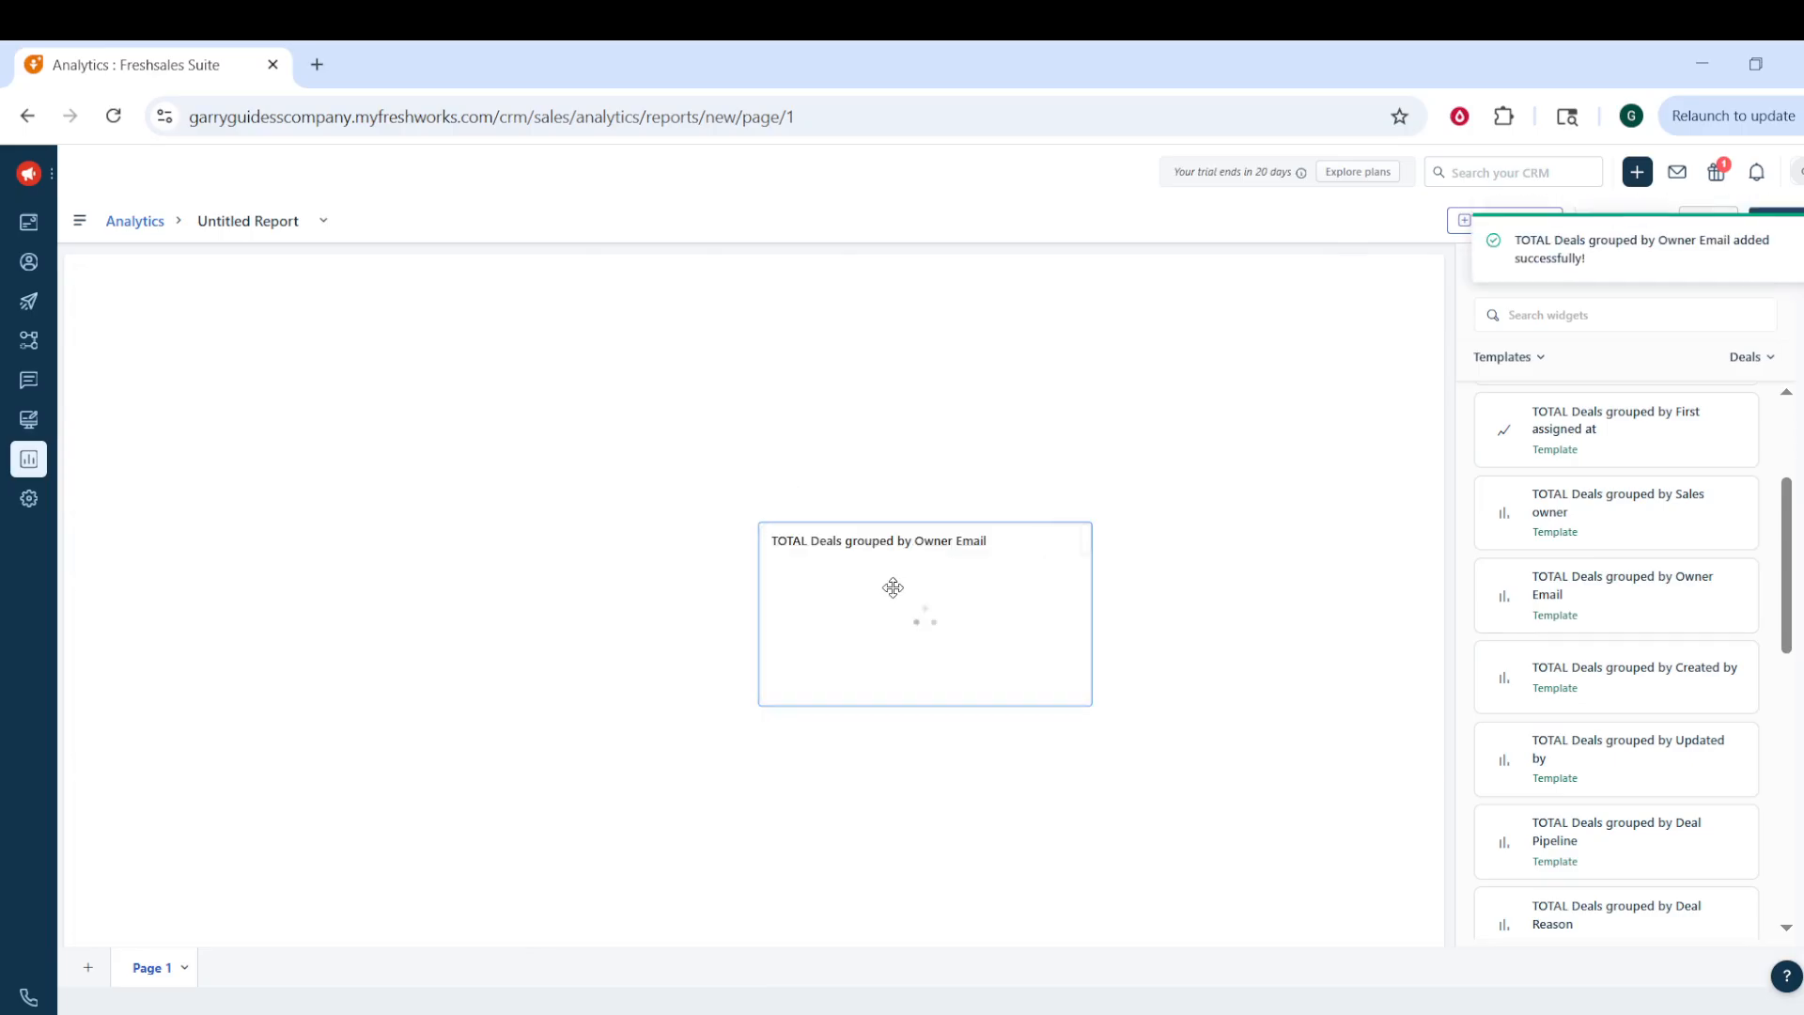
{"action": "left_click_drag", "start_coordinate": [857, 561], "coordinate": [776, 518]}
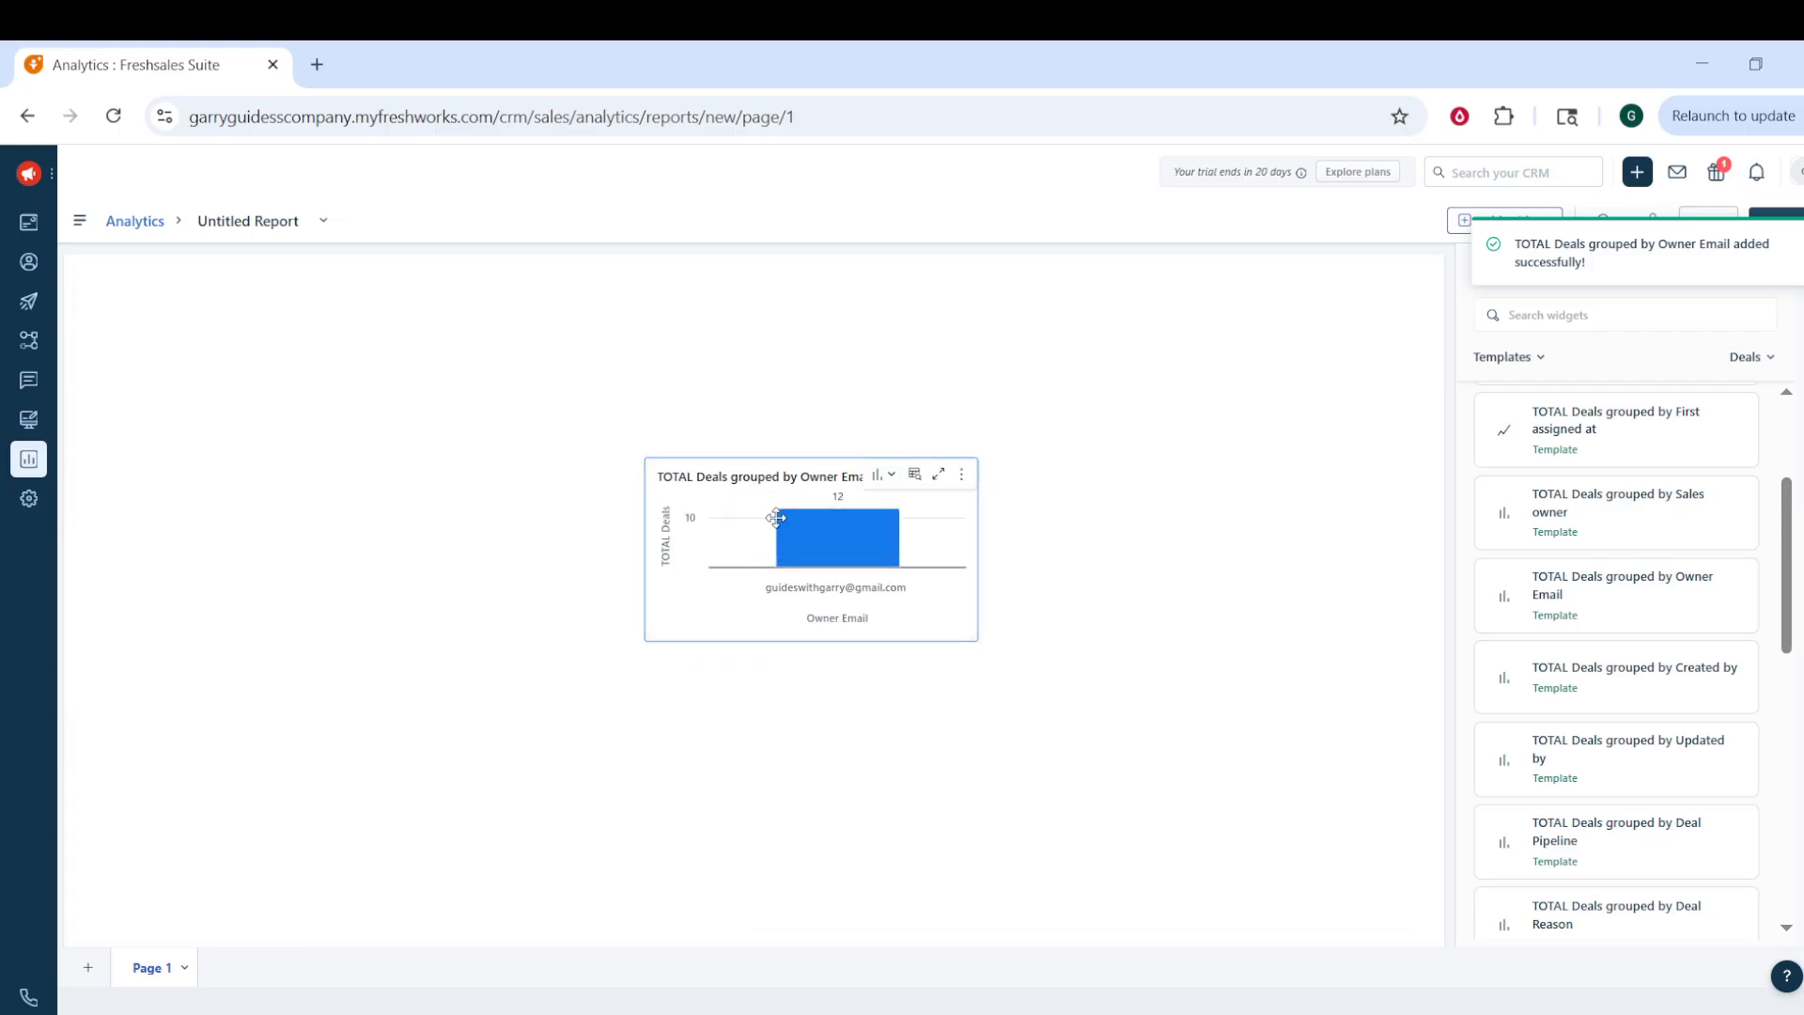
Step: Open the deals widget in its expanded view and examine its filter options and the data options of its bar
{"action": "left_click", "coordinate": [944, 476]}
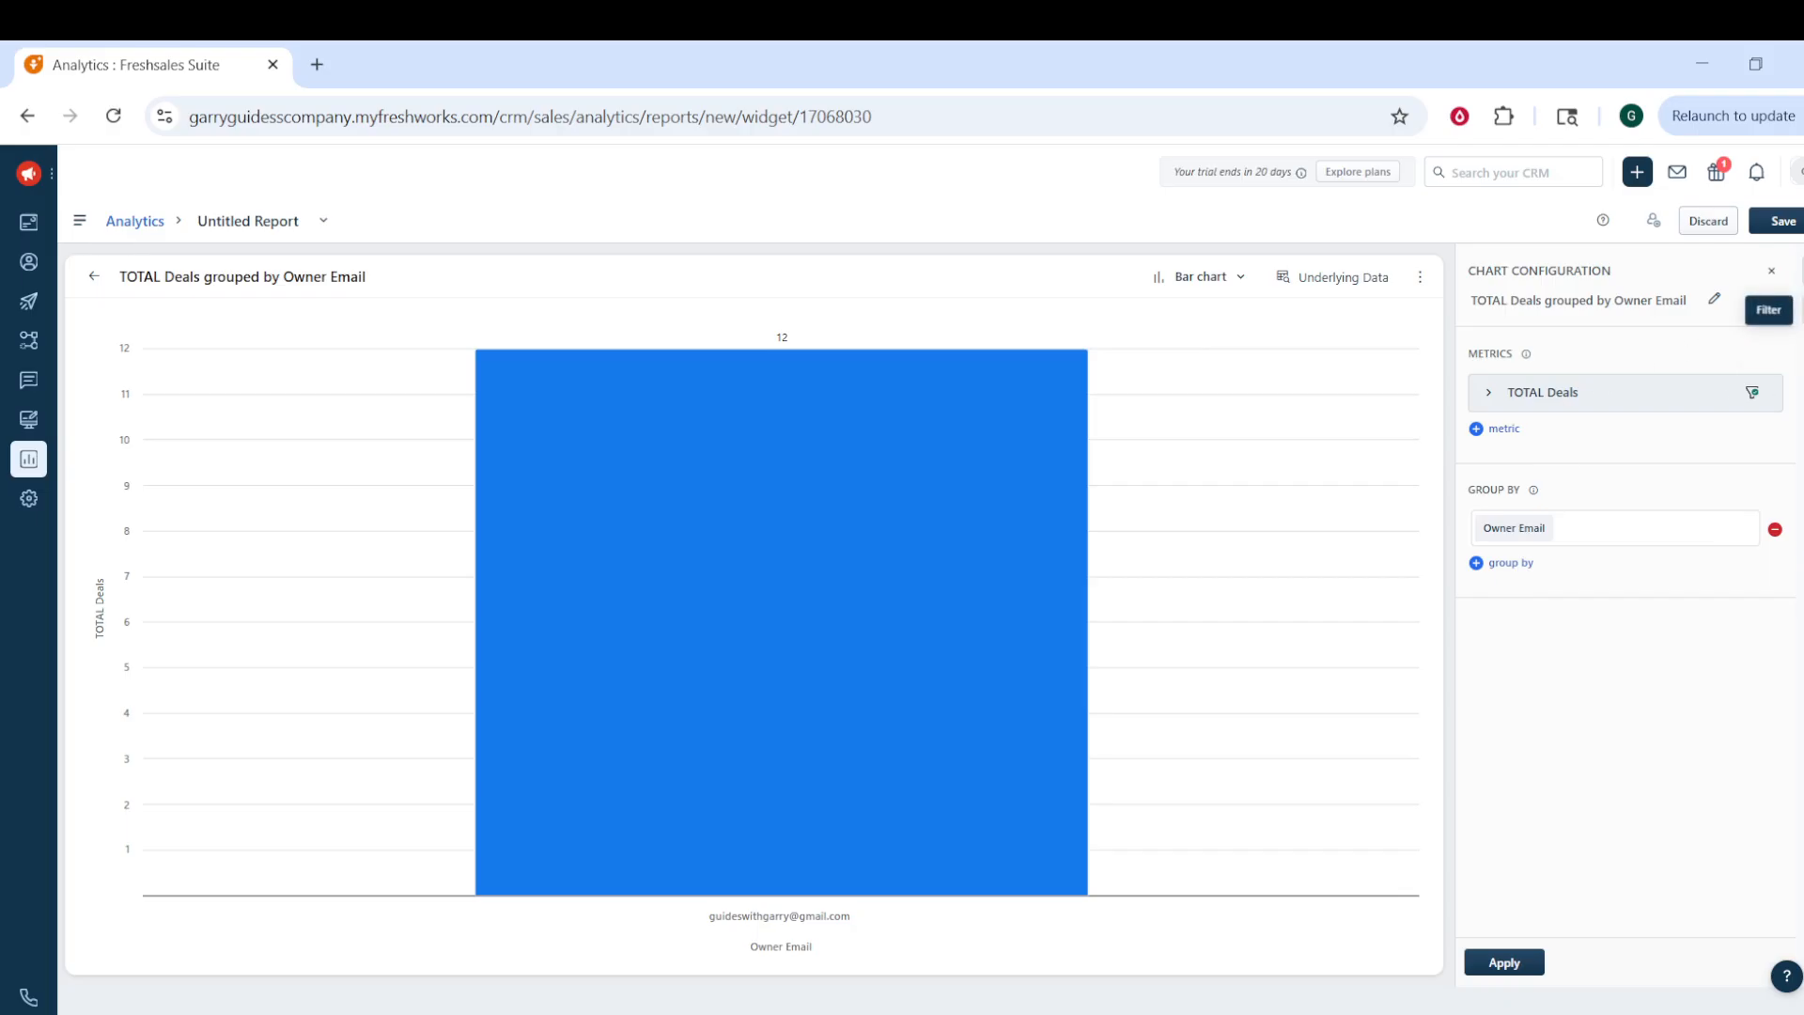
{"action": "left_click", "coordinate": [1799, 310]}
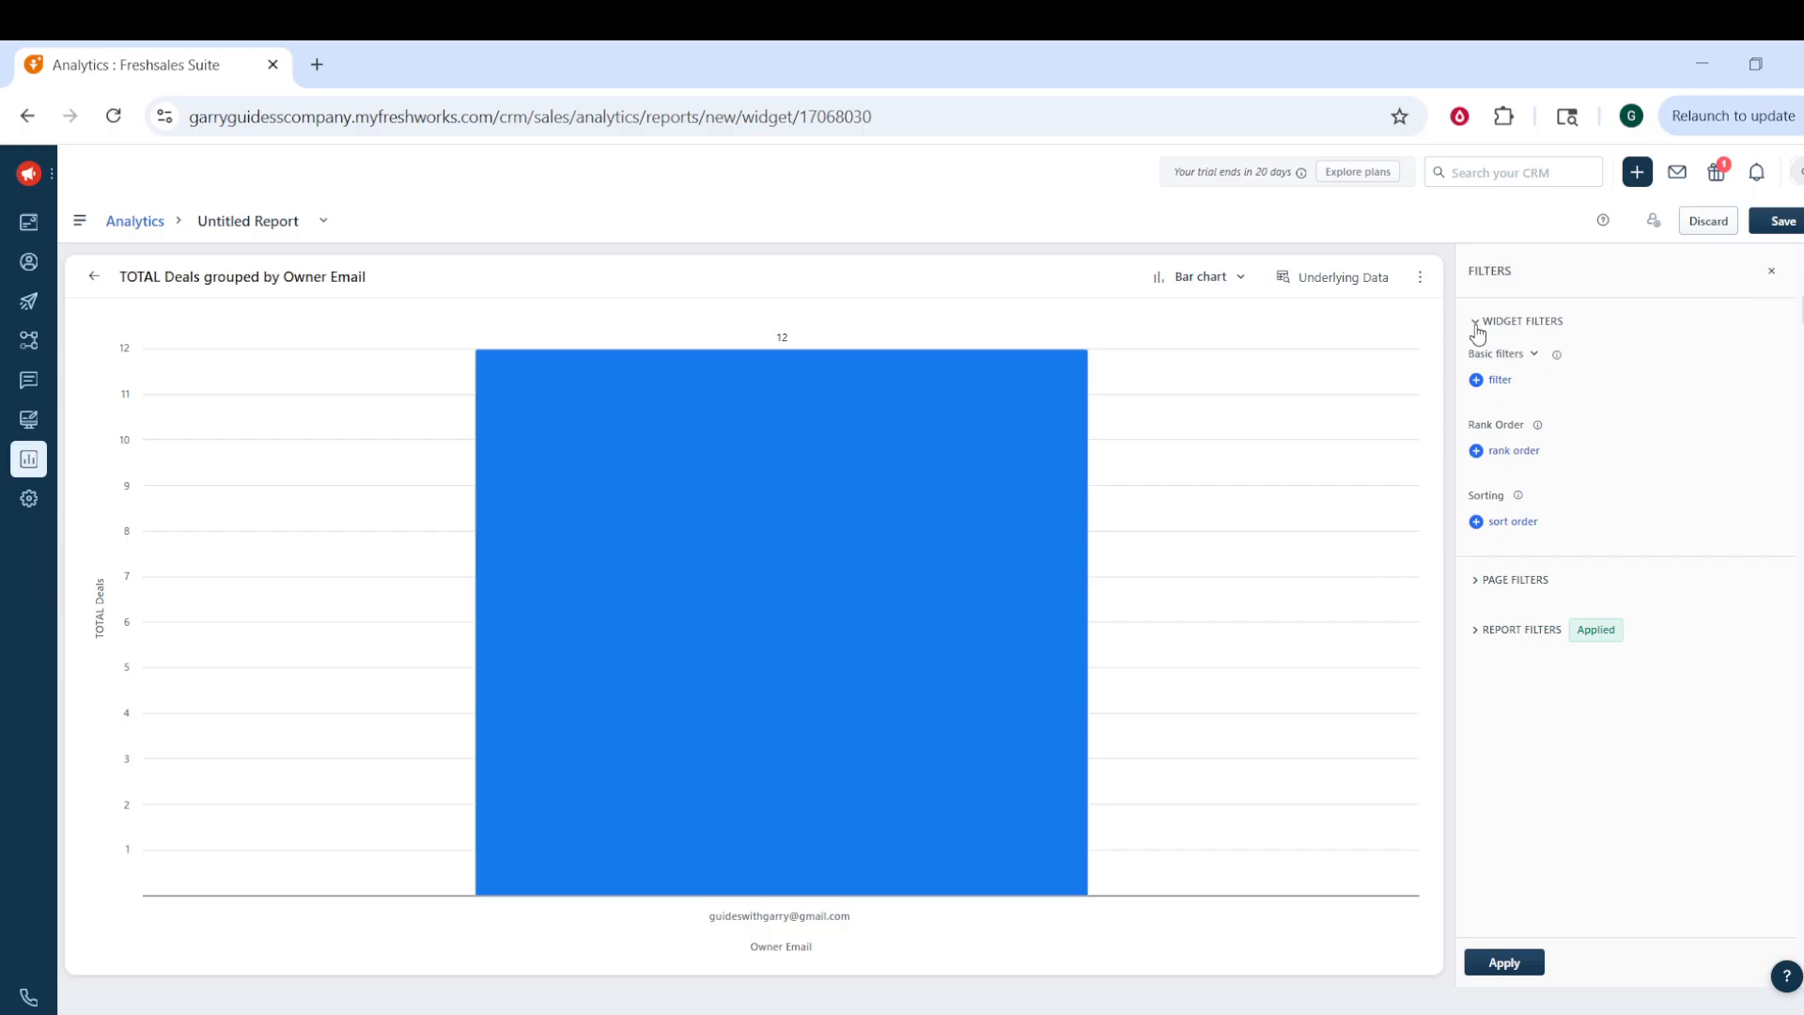
{"action": "left_click", "coordinate": [1770, 272]}
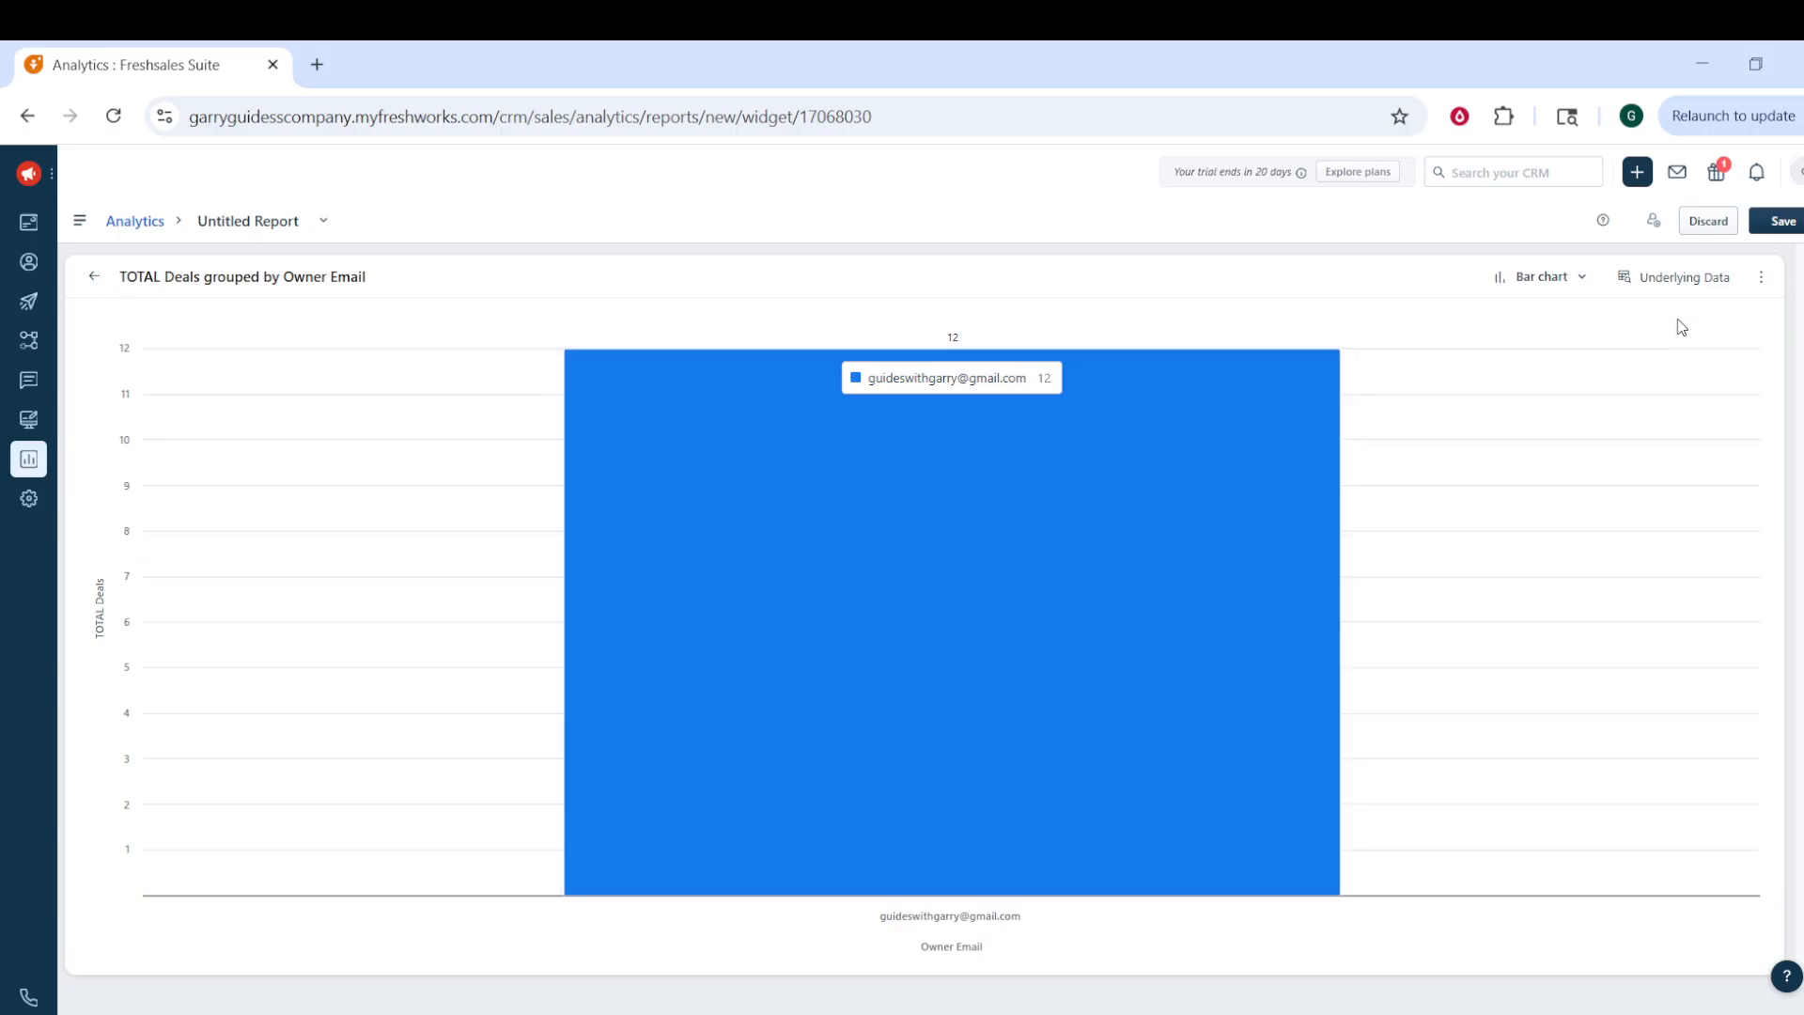
{"action": "left_click", "coordinate": [1212, 625]}
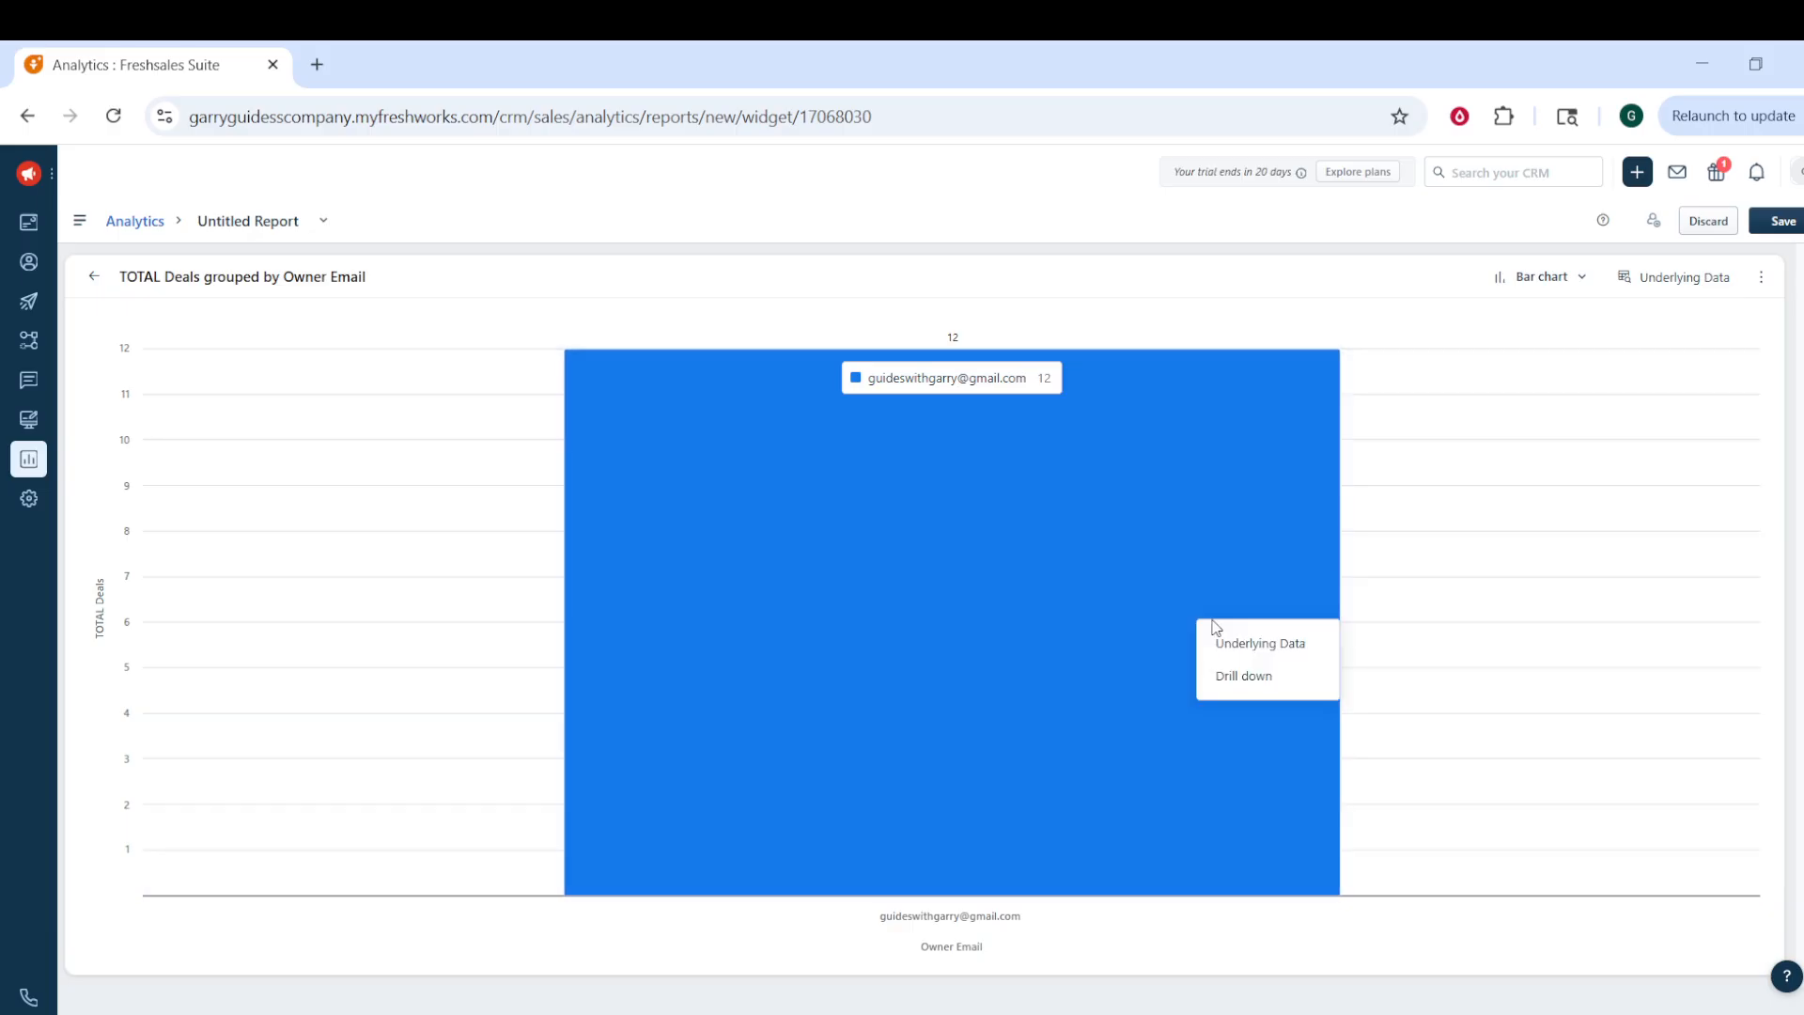
{"action": "left_click", "coordinate": [1528, 945]}
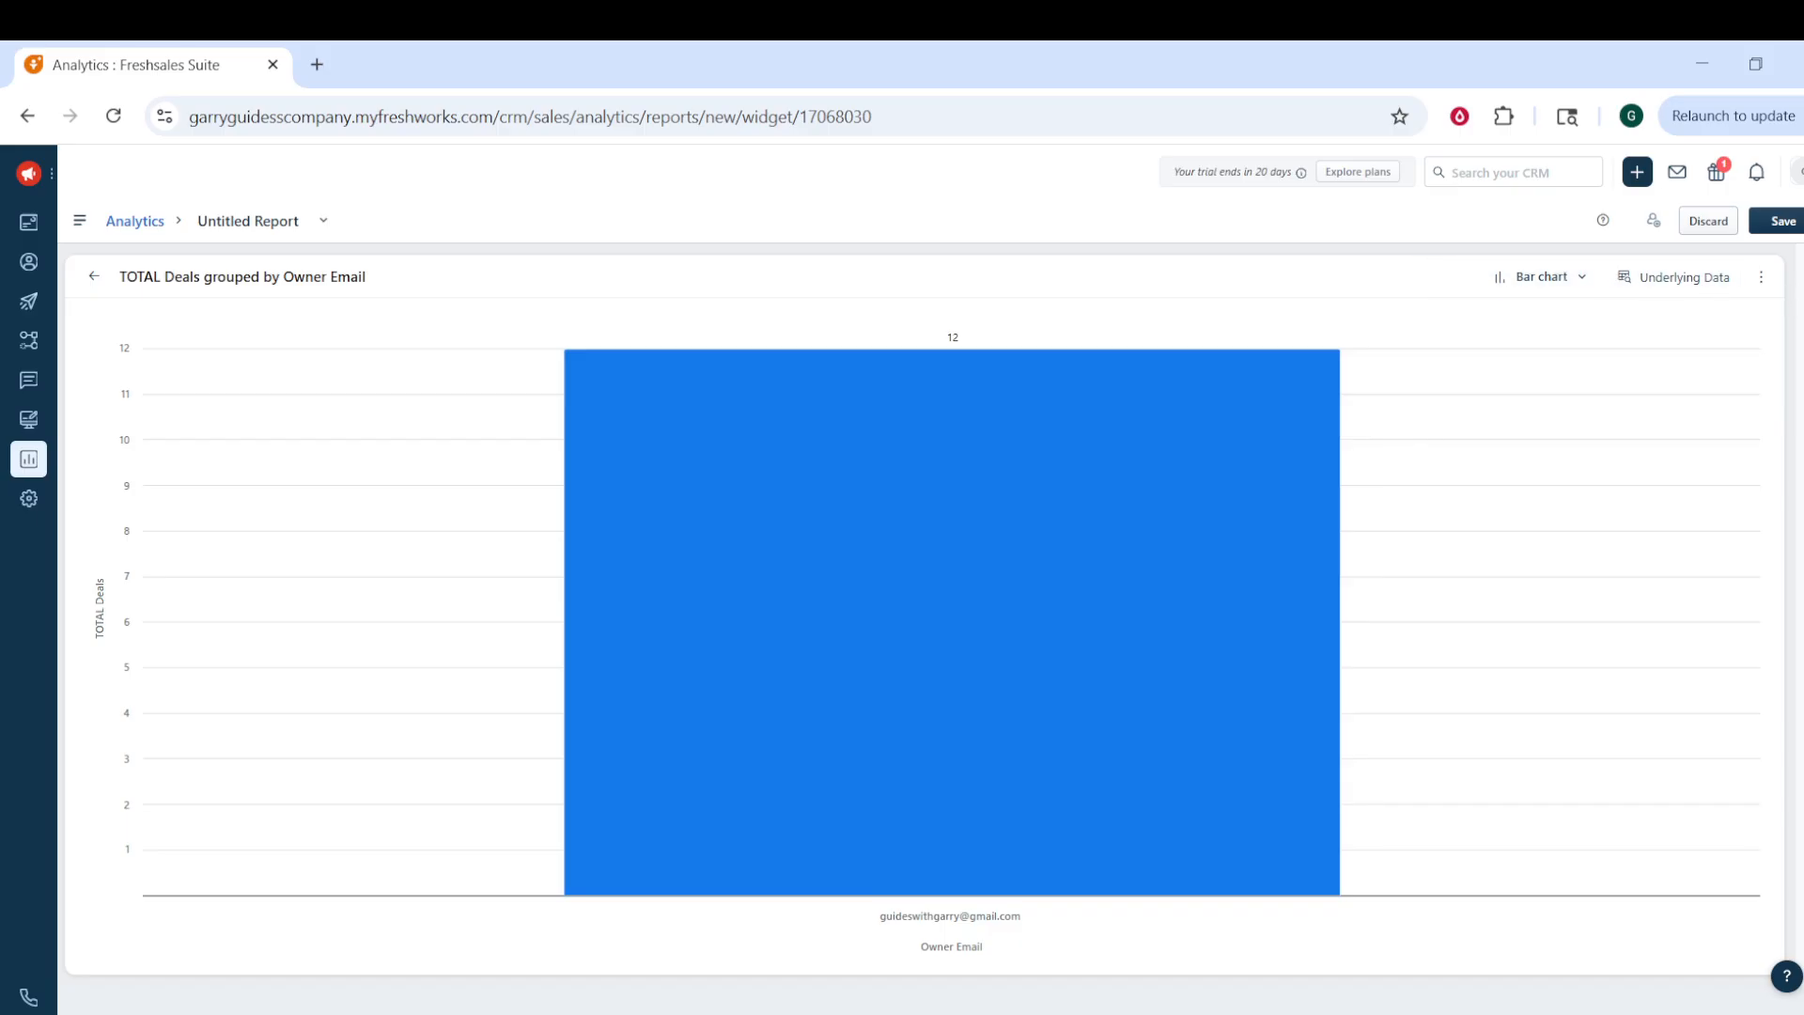
Step: Add "Created by" as a second grouping in the chart configuration and apply it
{"action": "left_click", "coordinate": [1761, 276]}
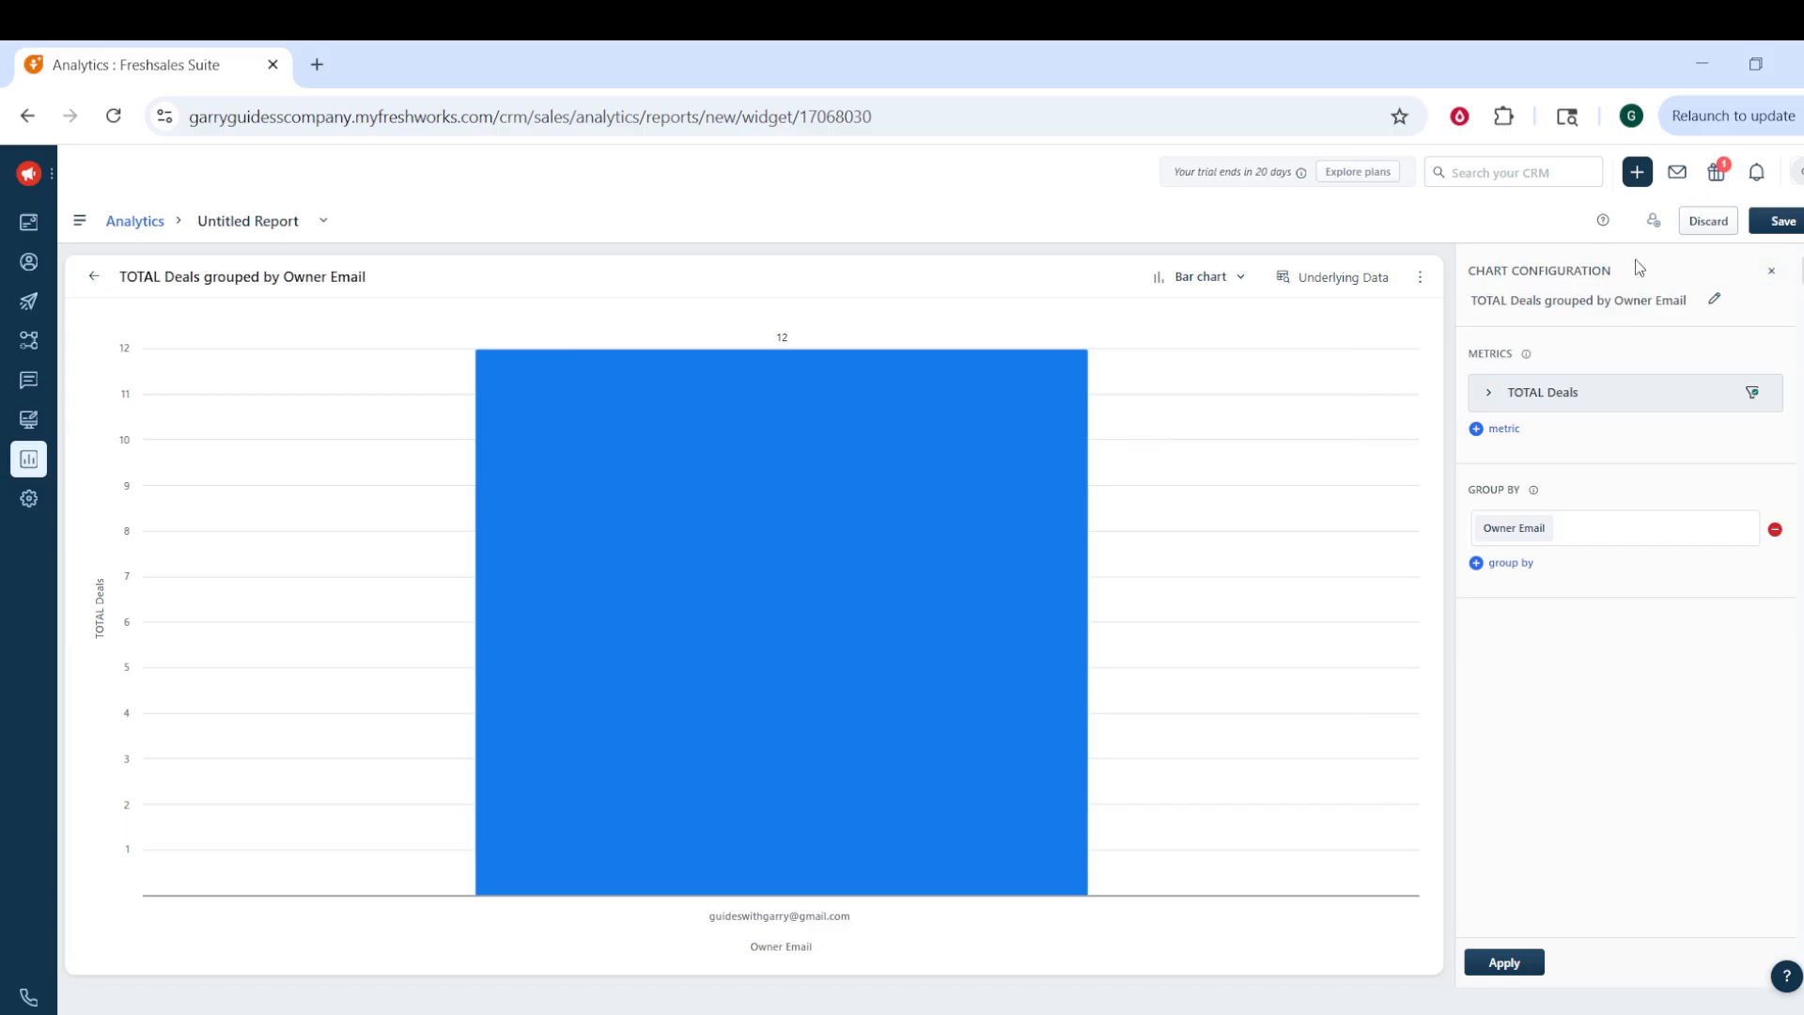
{"action": "left_click", "coordinate": [1510, 564]}
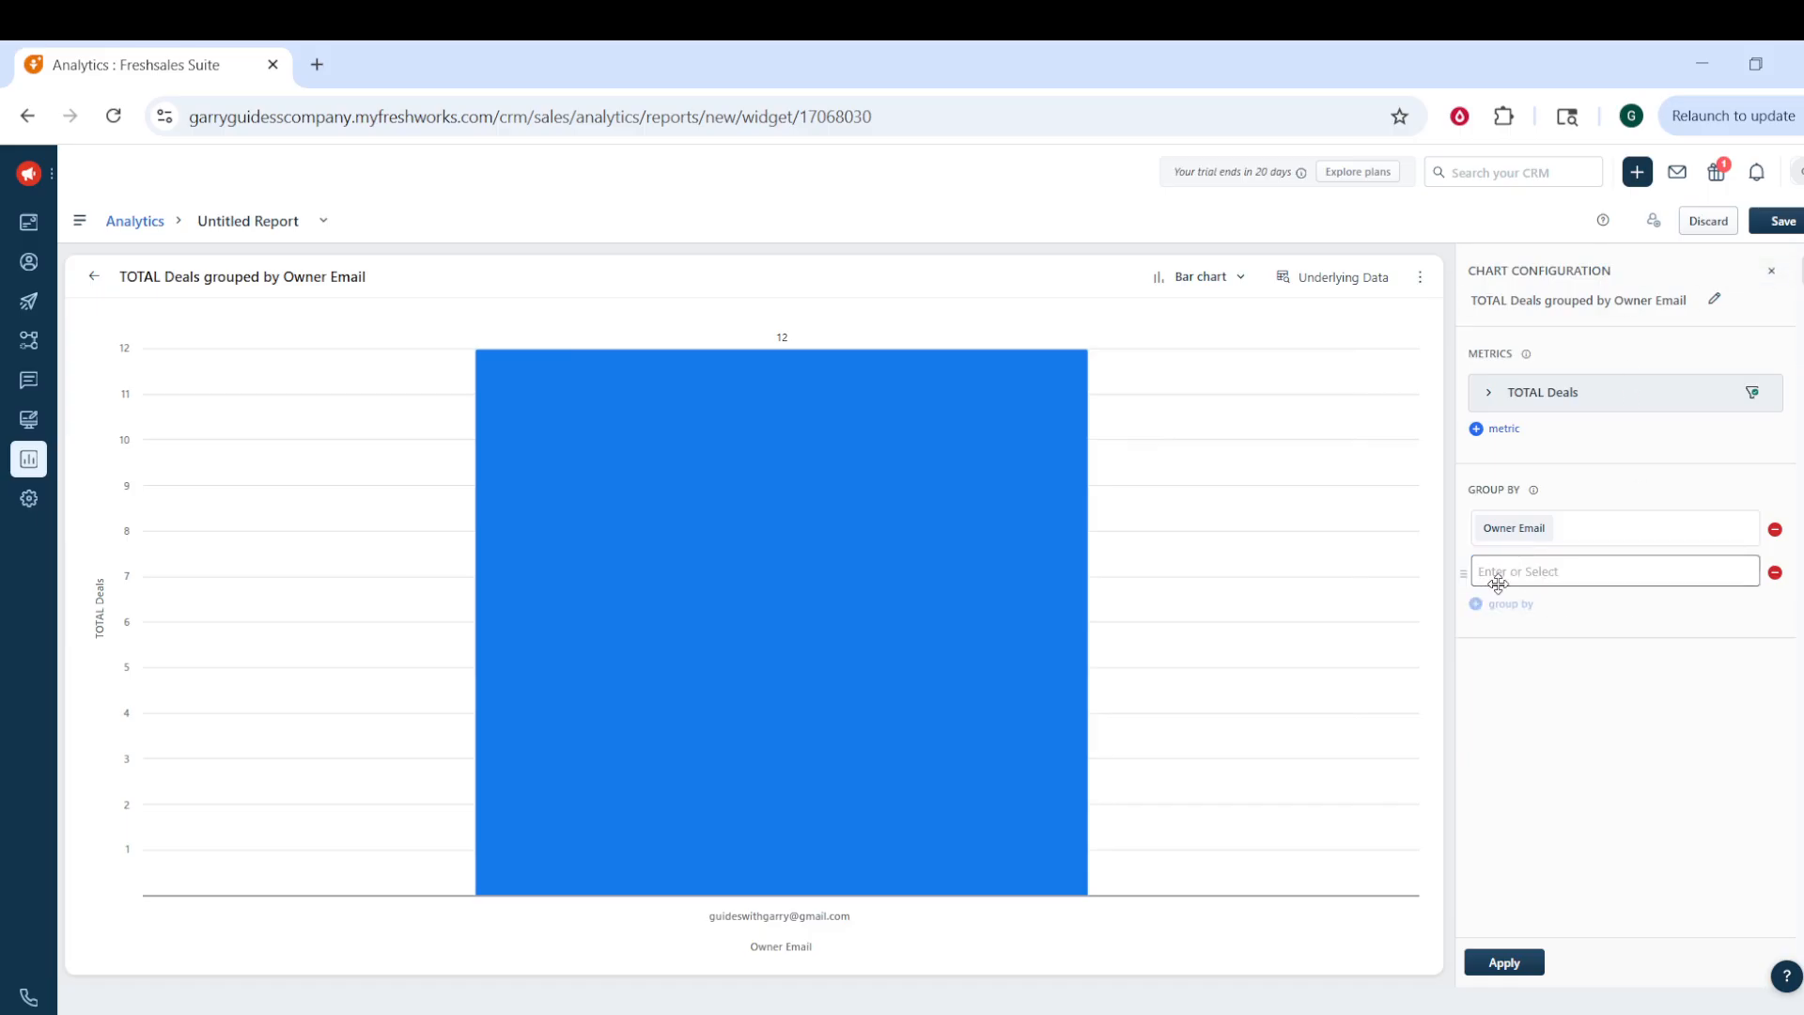
{"action": "left_click", "coordinate": [1534, 573]}
{"action": "left_click", "coordinate": [1520, 609]}
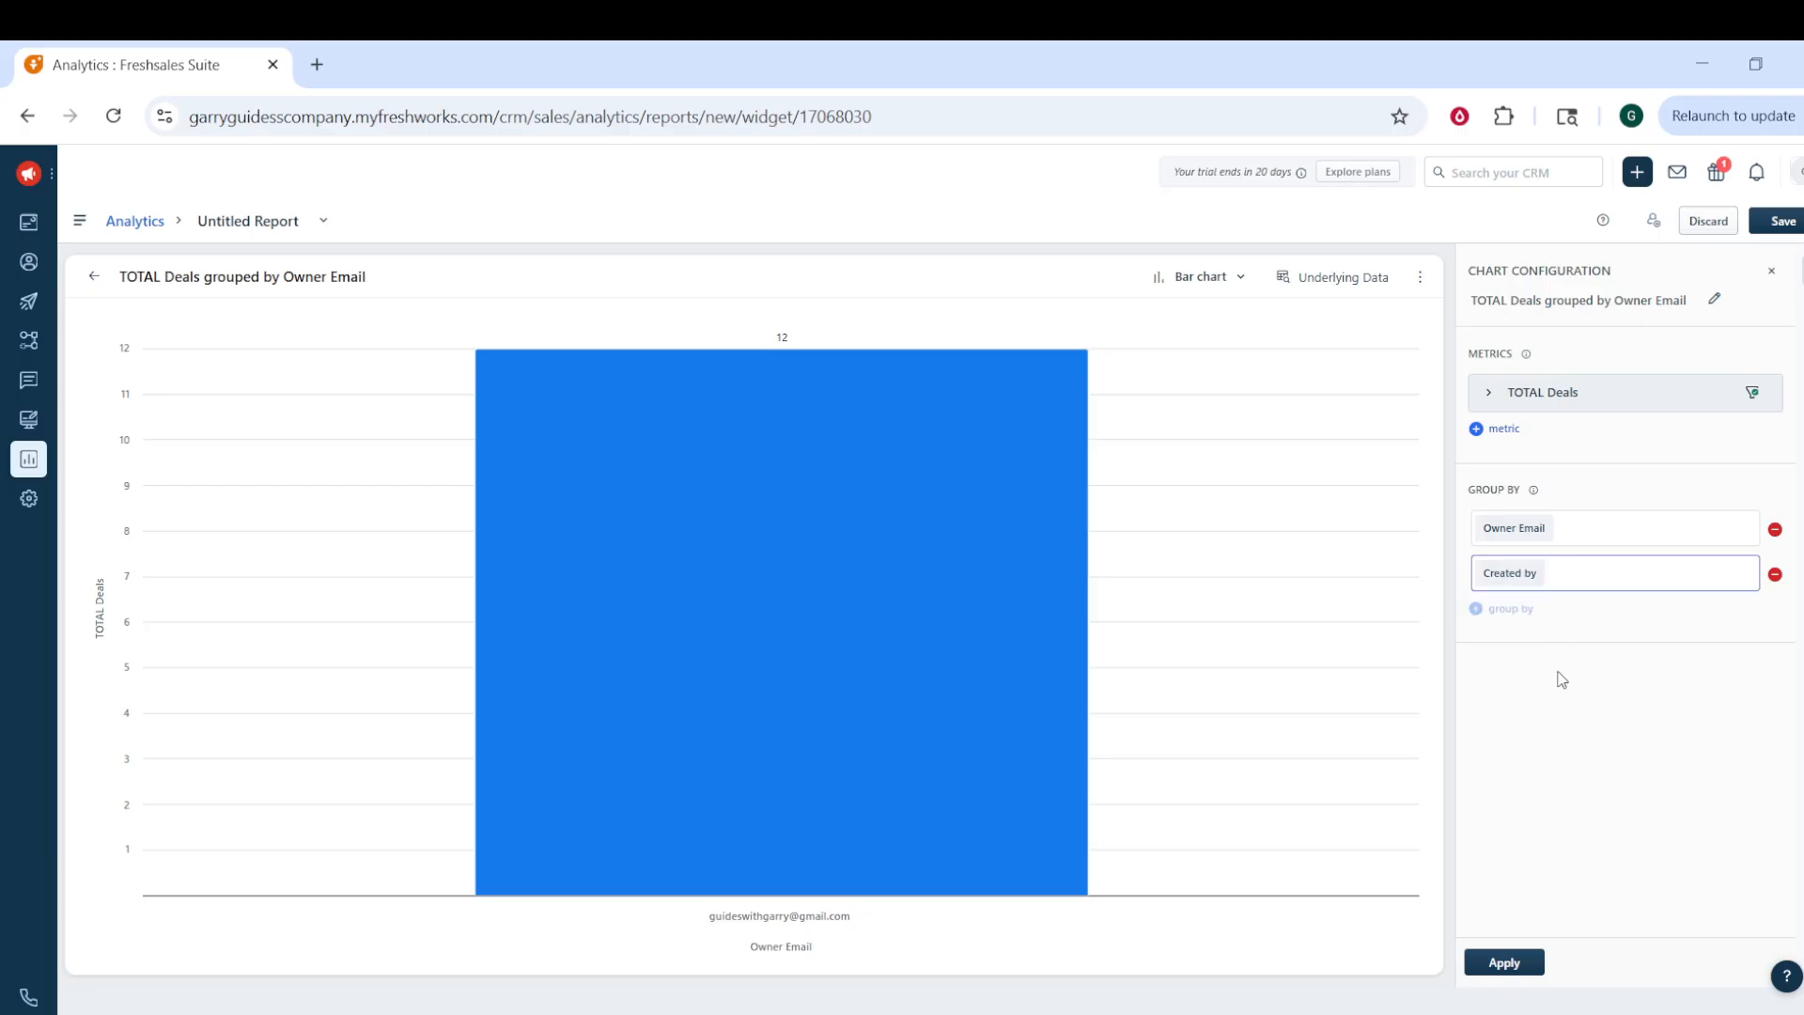
{"action": "left_click", "coordinate": [1503, 964]}
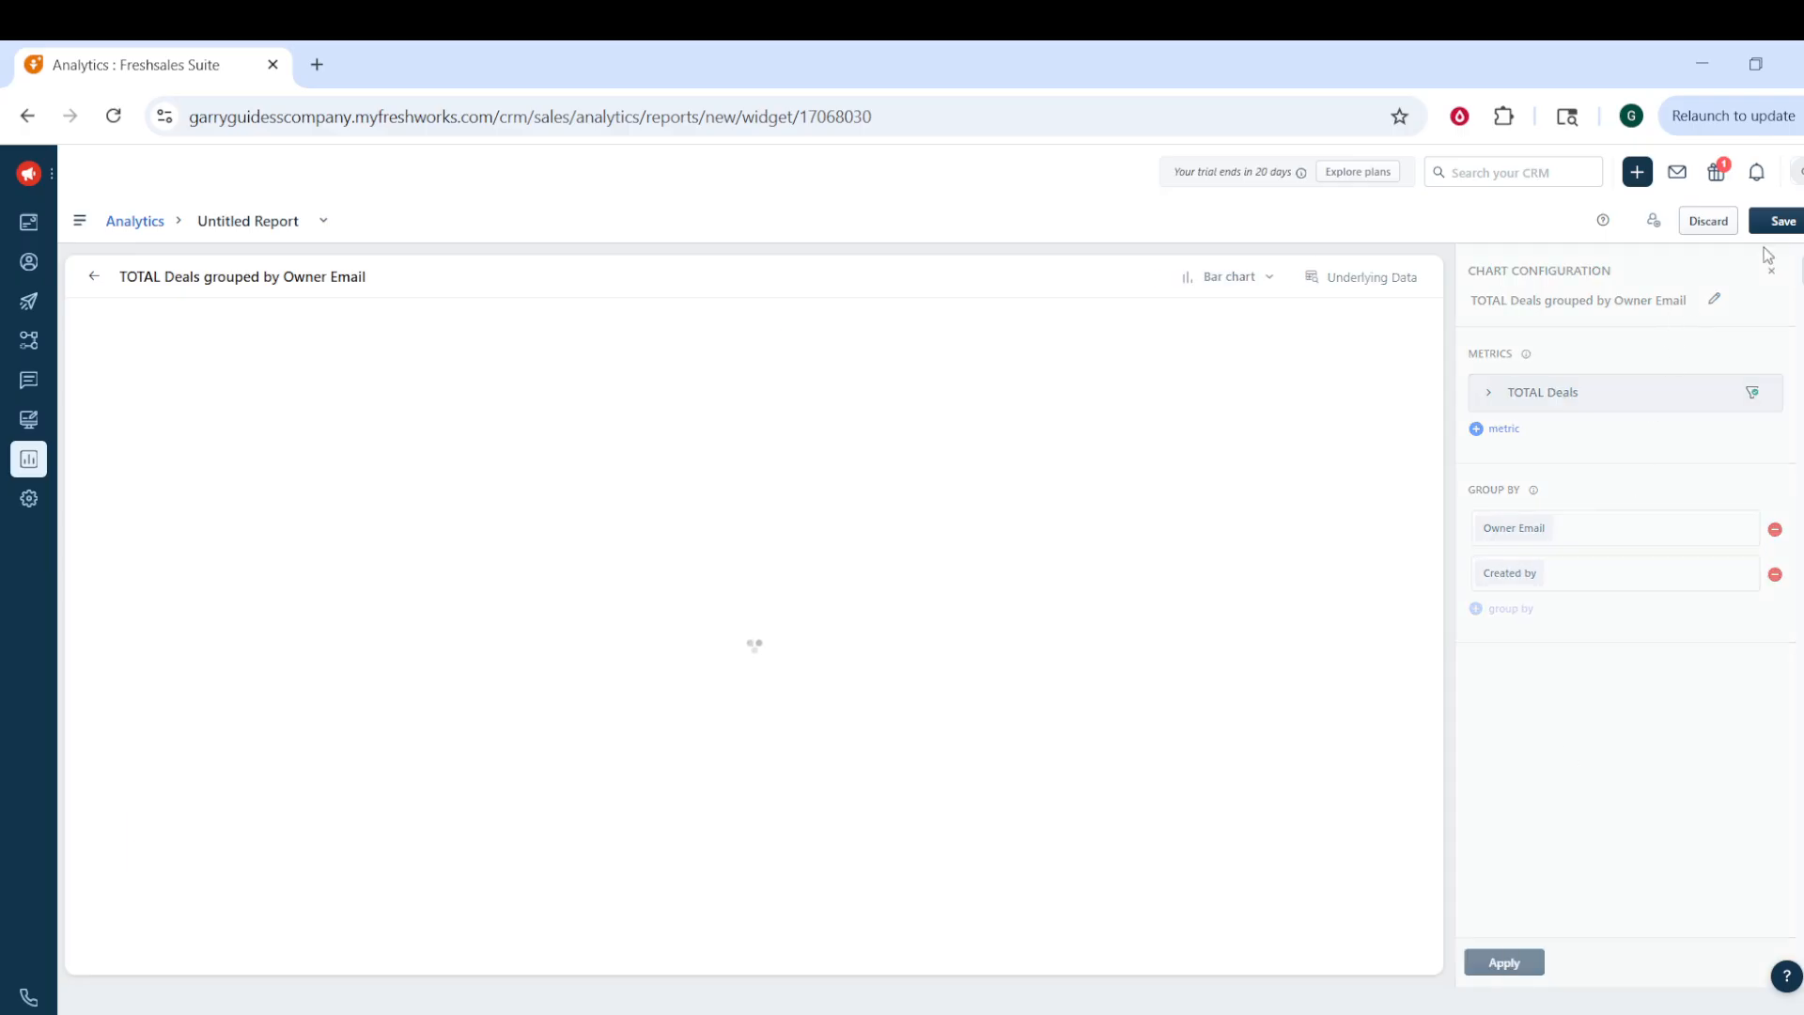
Step: Remove the word "Untitled" from the report title and save the report
{"action": "left_click", "coordinate": [1780, 222]}
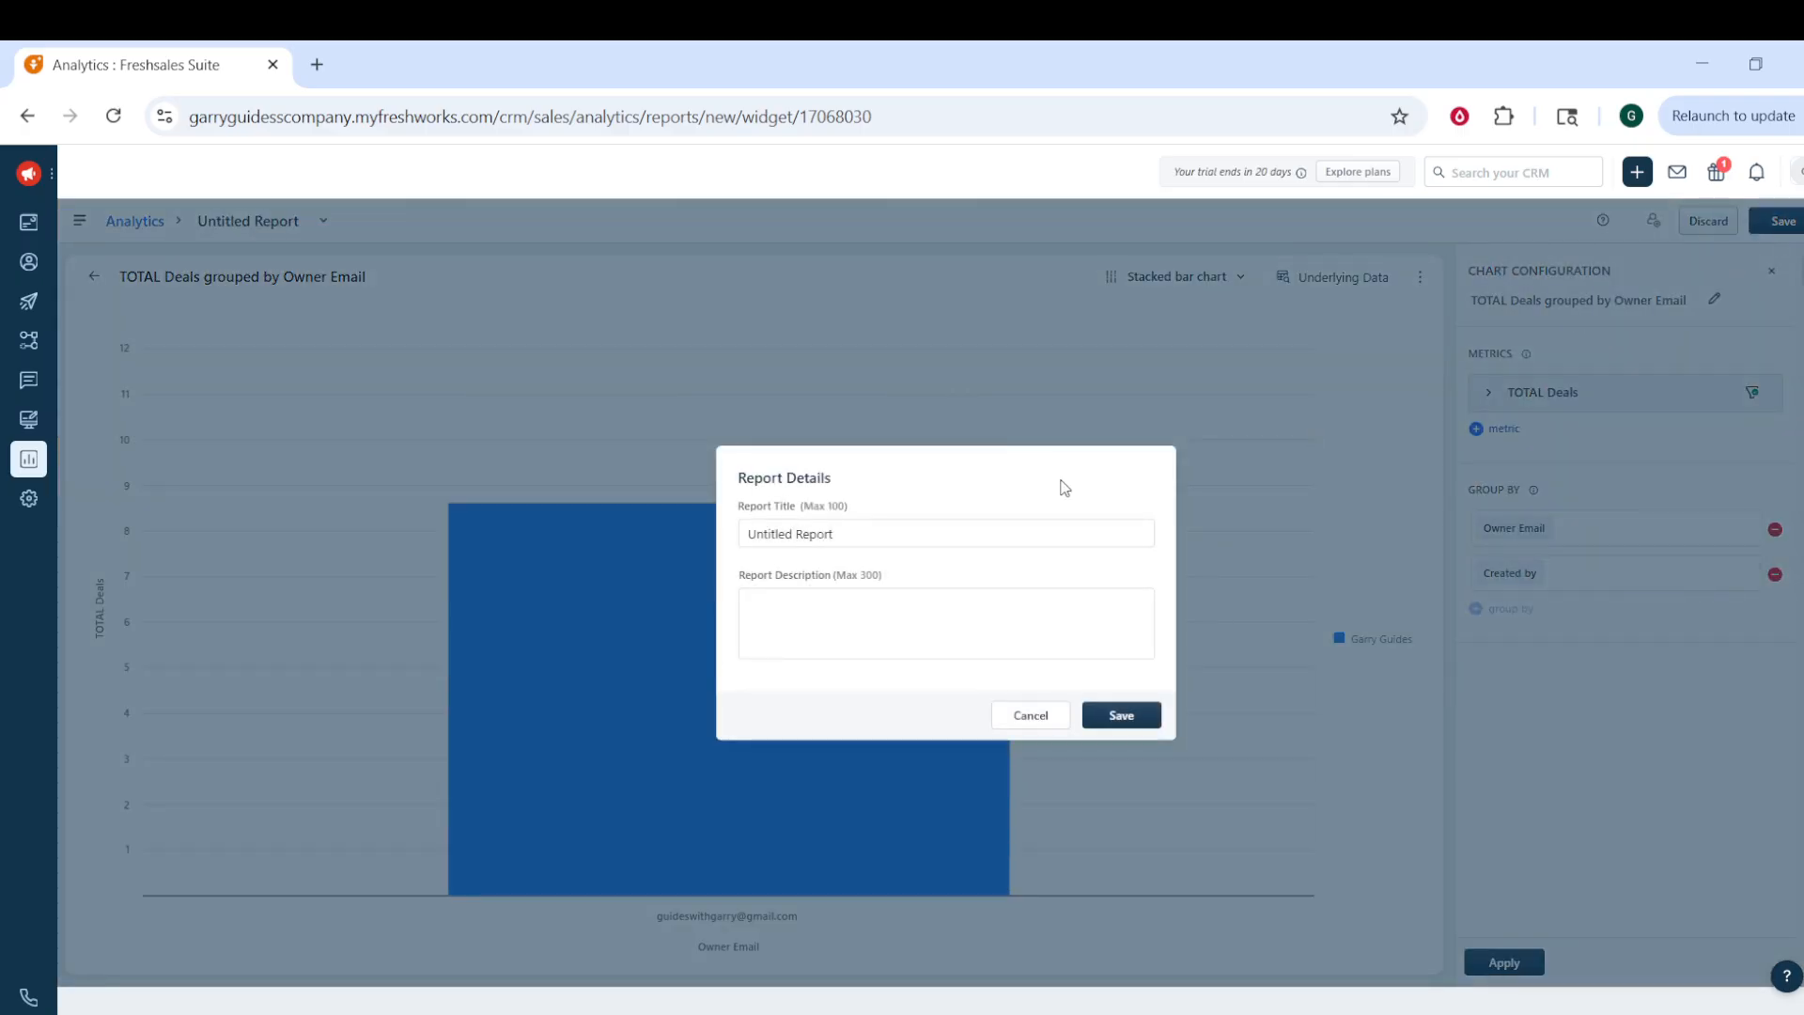
{"action": "left_click", "coordinate": [786, 535]}
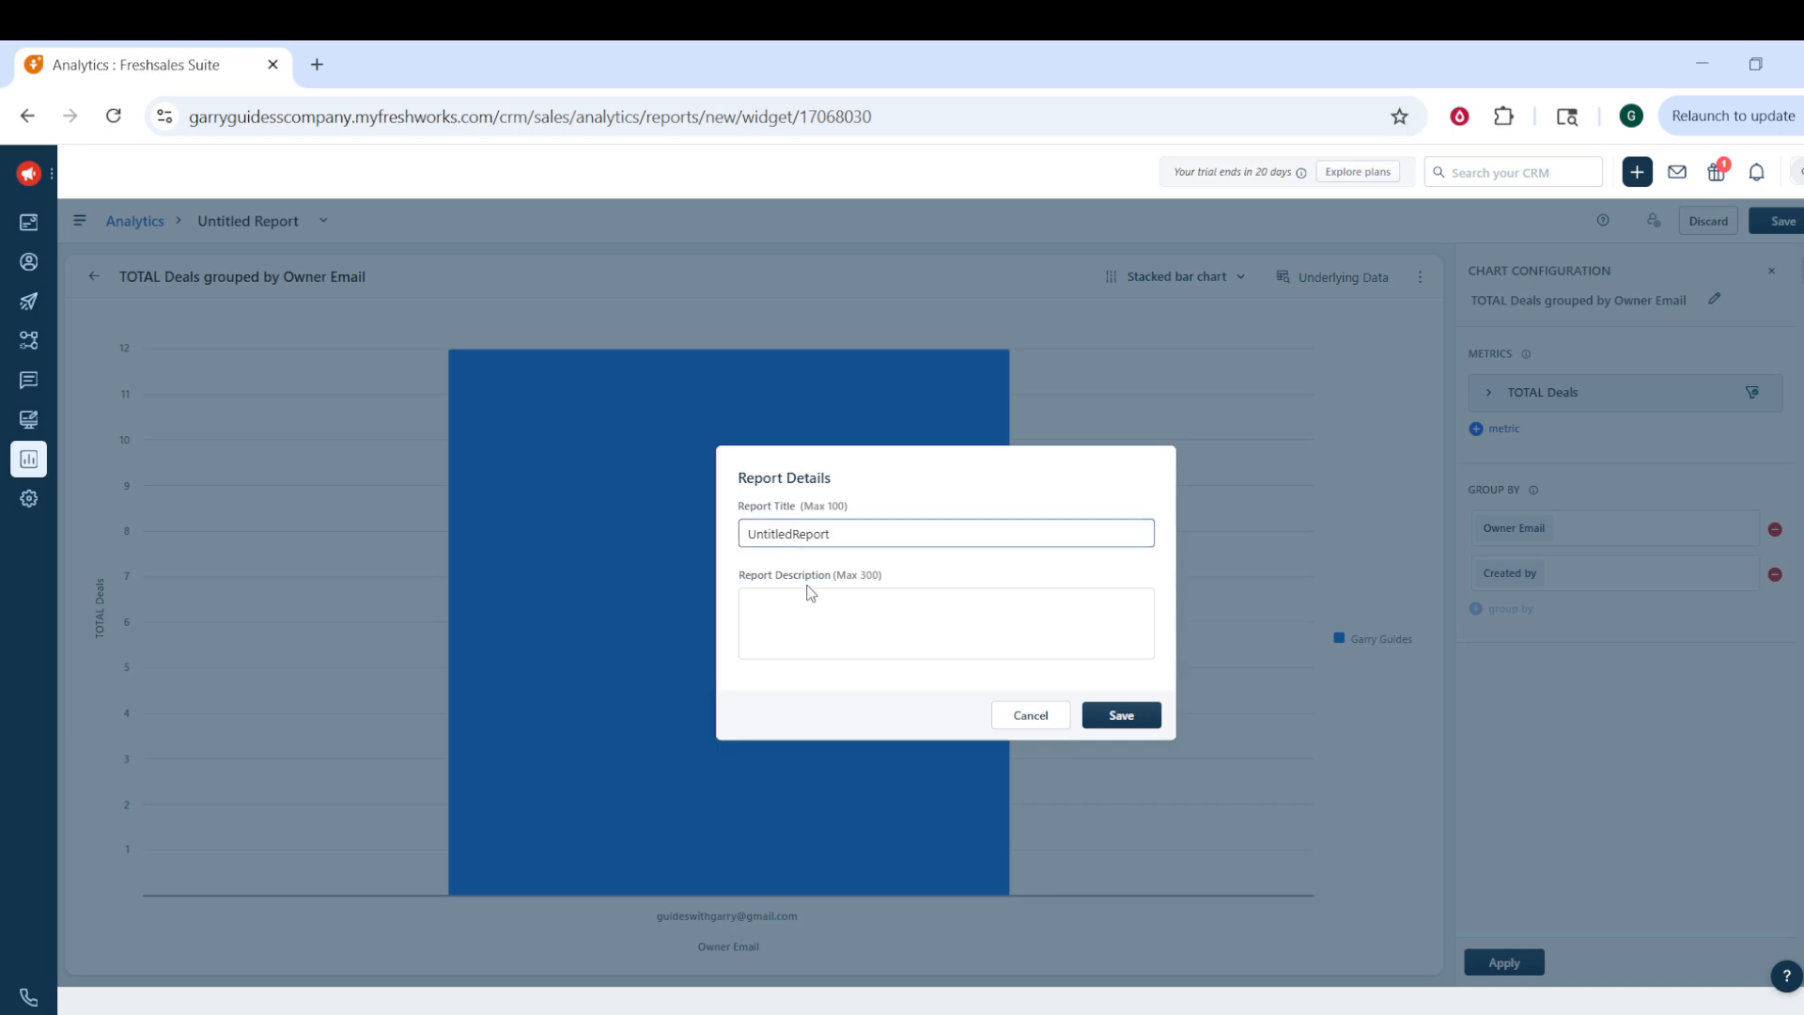
{"action": "key", "text": "BackSpace"}
{"action": "key", "text": "BackSpace"}
{"action": "key", "text": "BackSpace"}
{"action": "key", "text": "BackSpace"}
{"action": "key", "text": "BackSpace"}
{"action": "key", "text": "BackSpace"}
{"action": "key", "text": "BackSpace"}
{"action": "left_click", "coordinate": [1132, 732]}
{"action": "left_click", "coordinate": [1132, 725]}
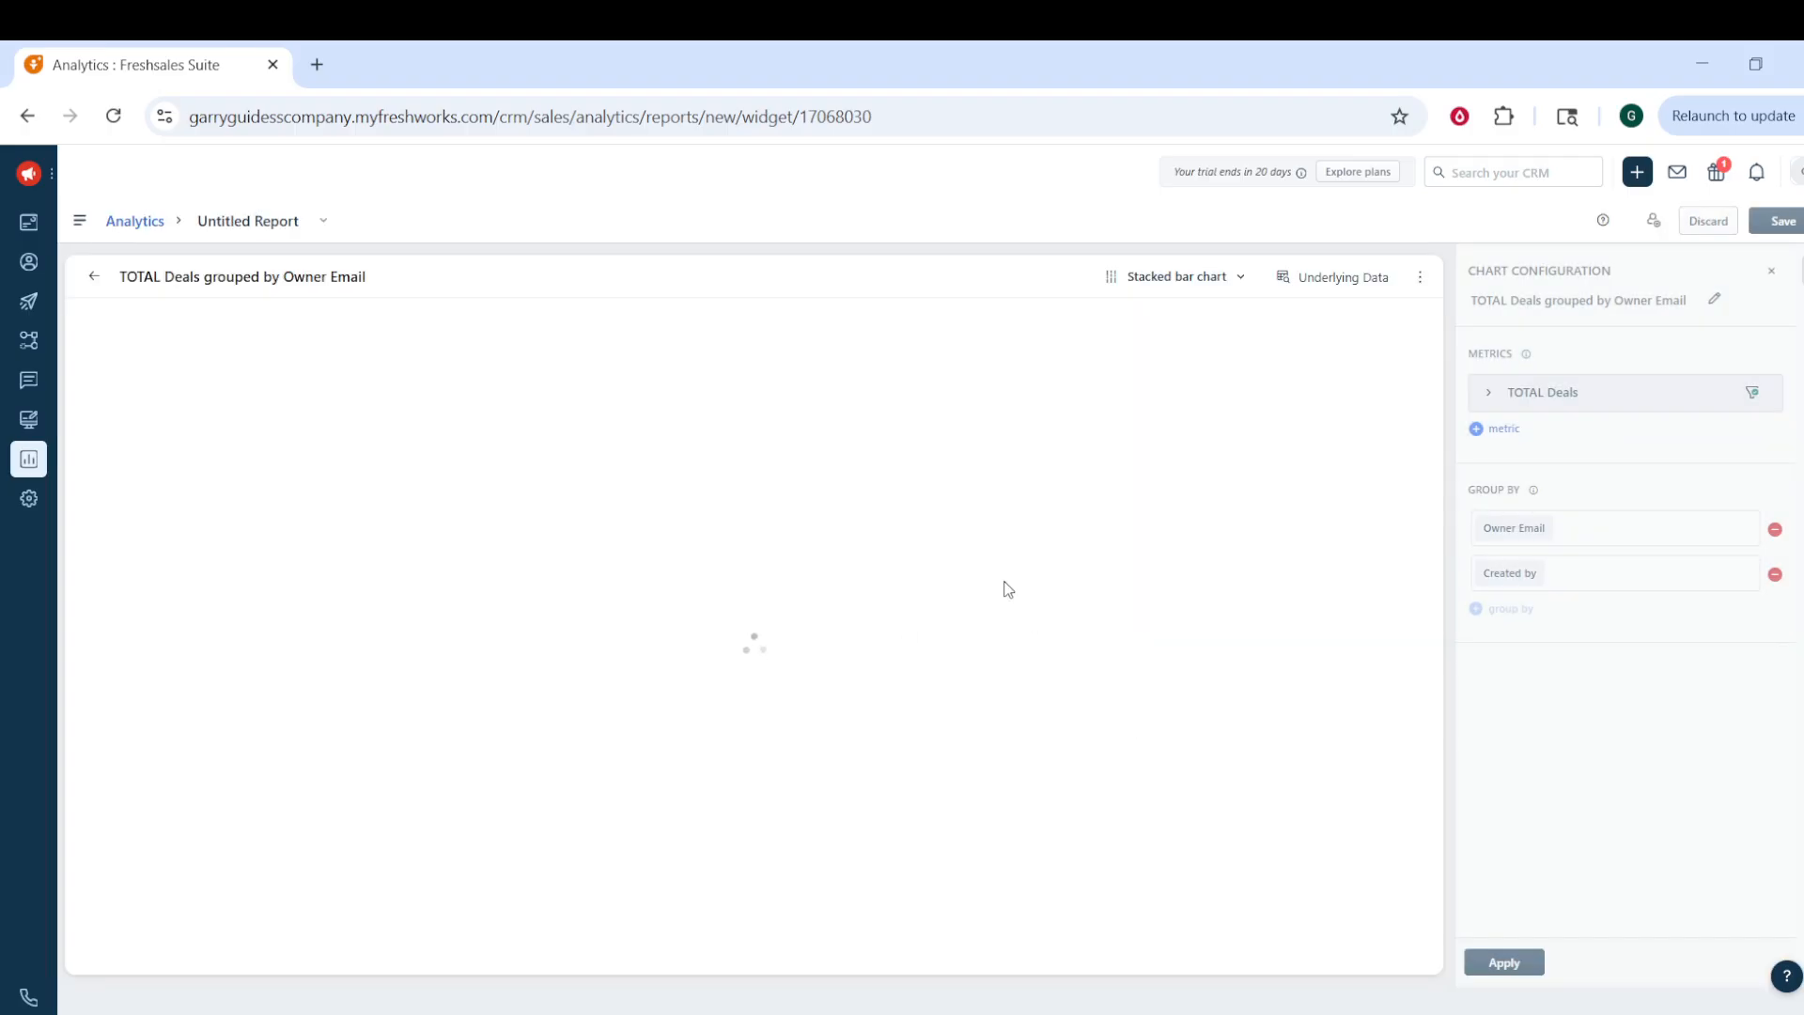